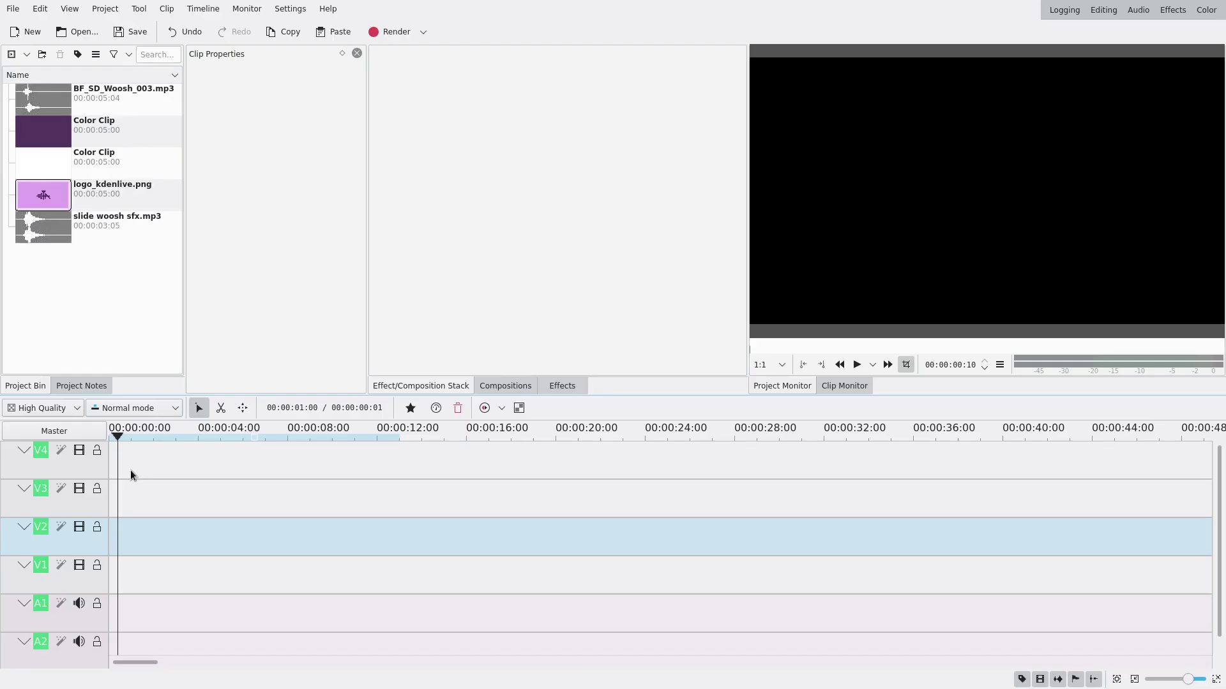
Step: Preview the logo, white and purple colour clips in the project bin
click(57, 205)
click(62, 171)
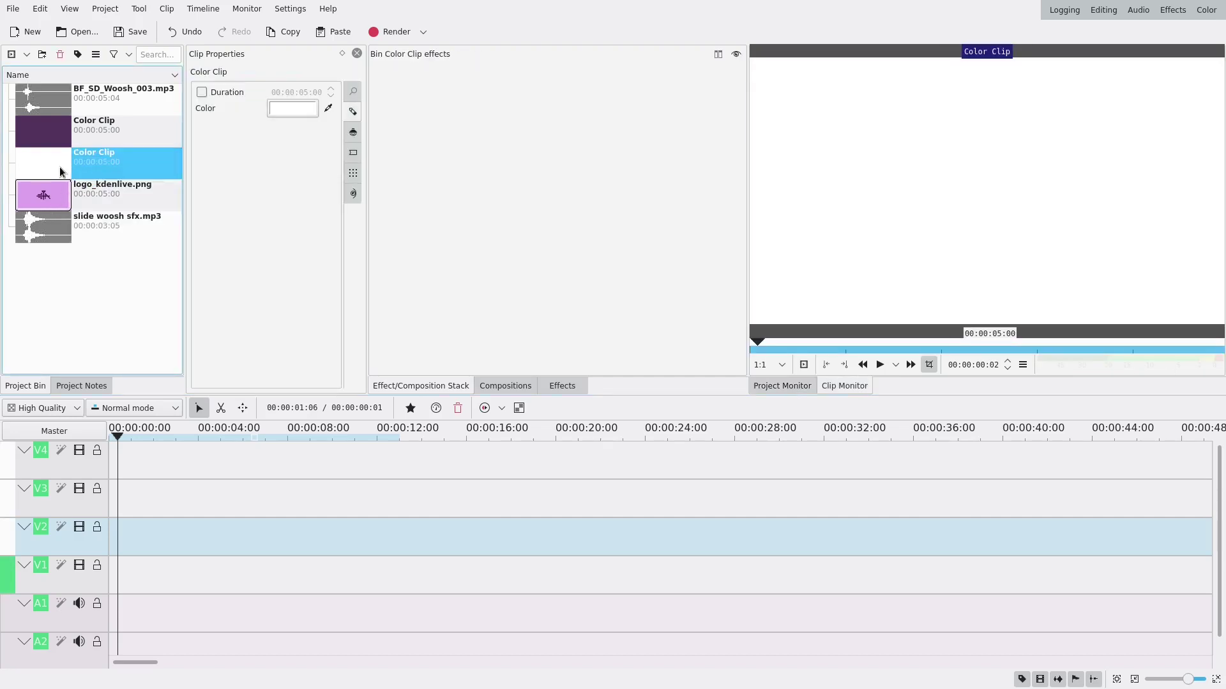
click(56, 134)
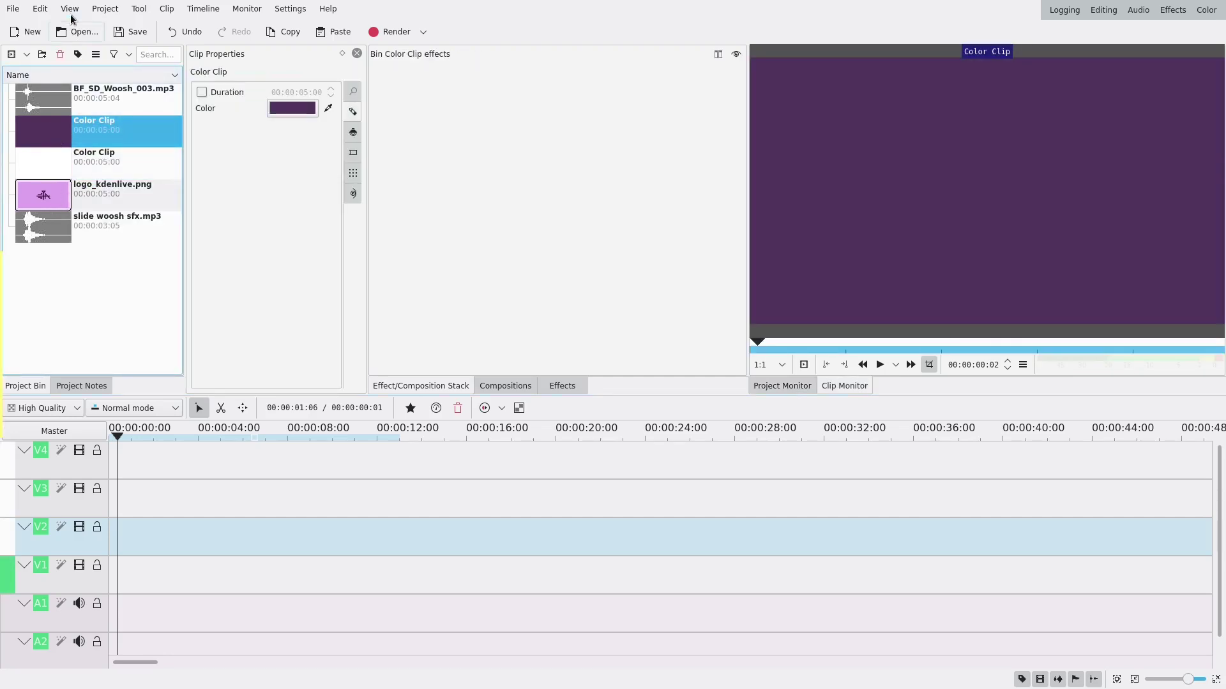
click(105, 8)
click(105, 8)
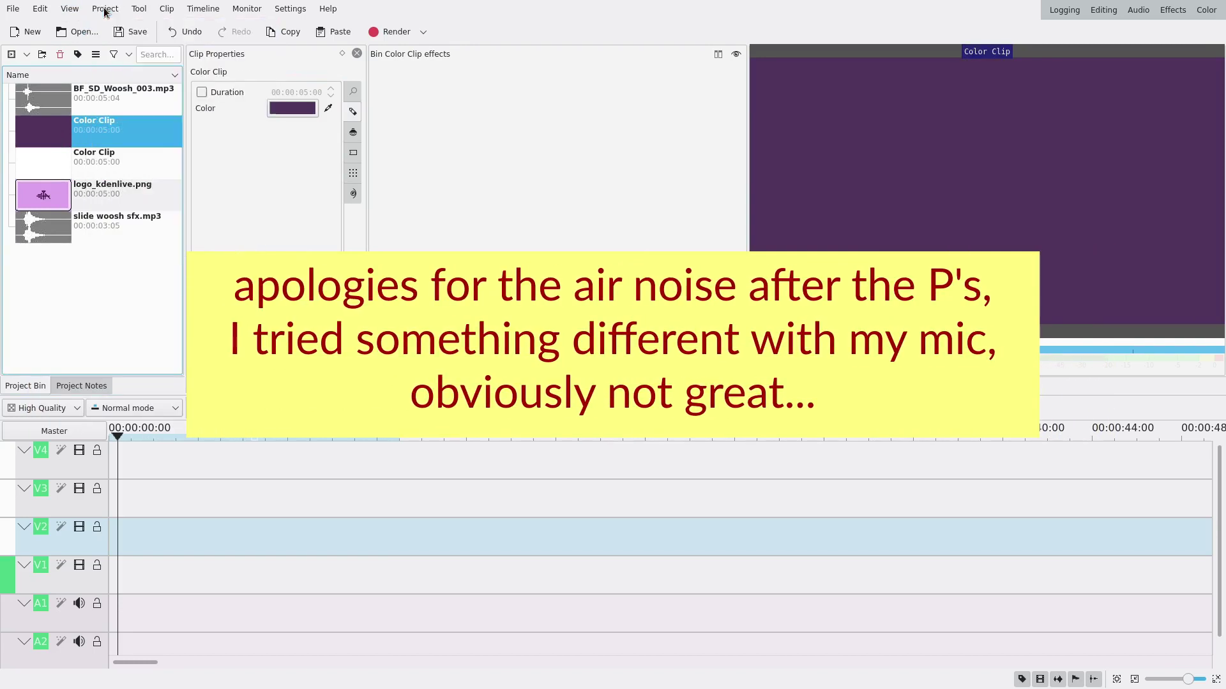
Step: Place the white clip on V1, purple clip on V2 and logo_kdenlive.png on V3 at the start
click(48, 201)
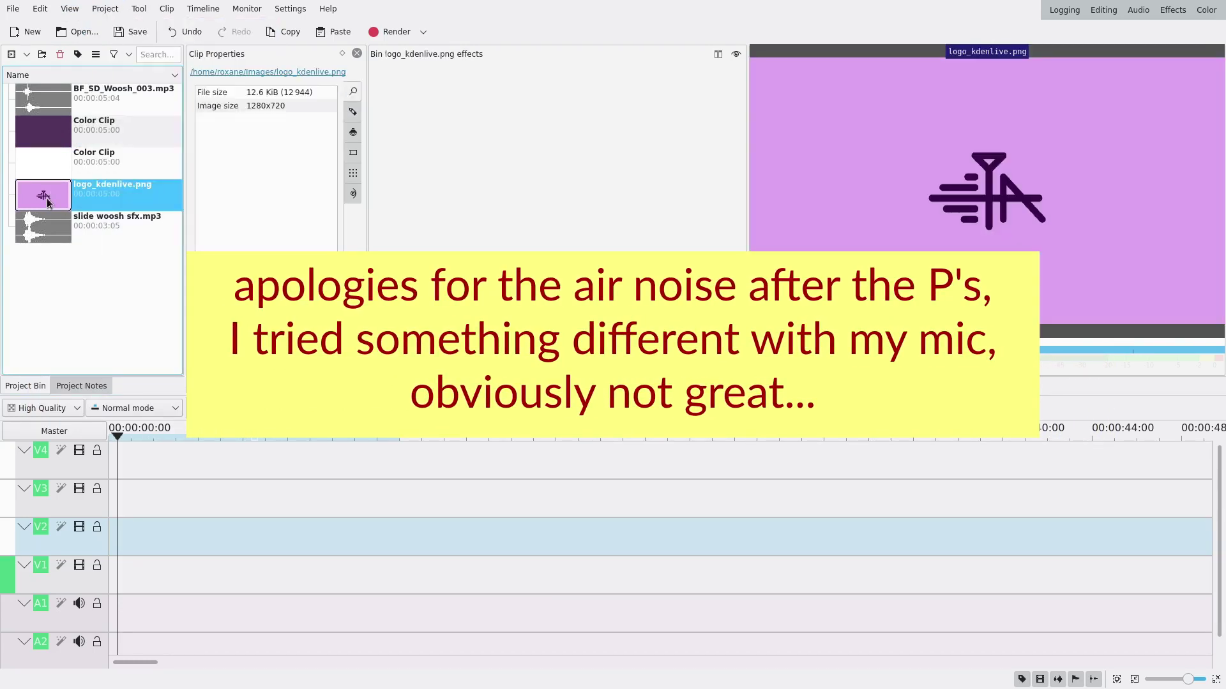
drag(55, 164, 110, 597)
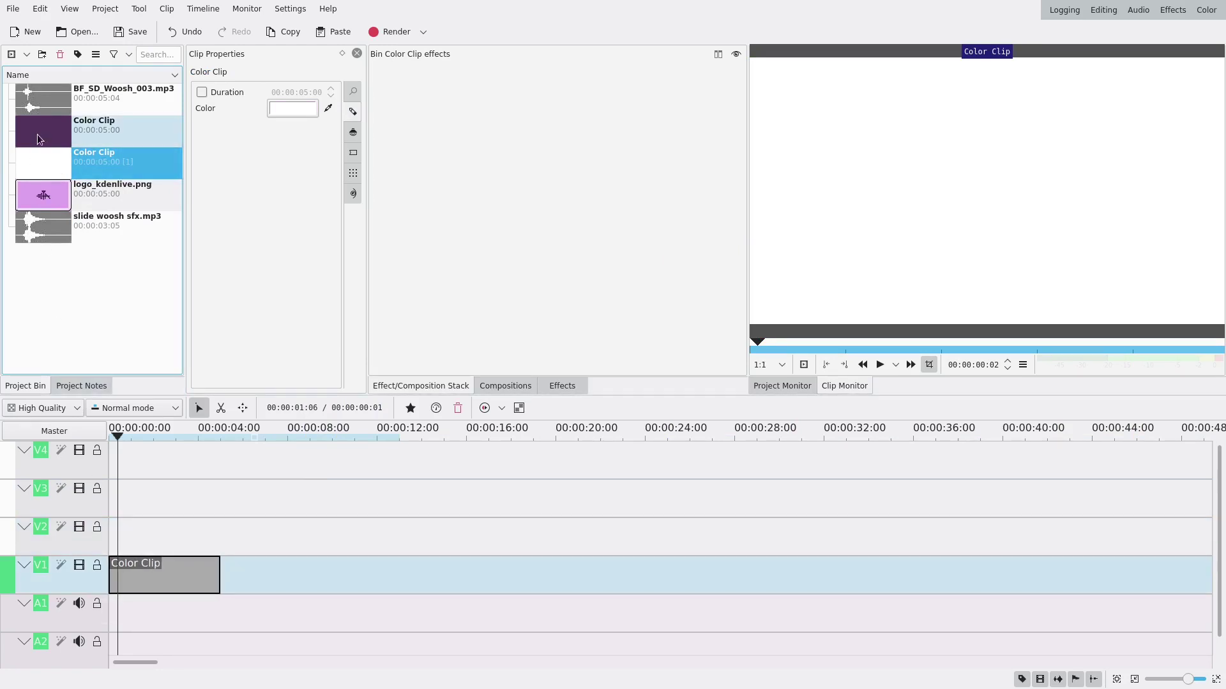
drag(39, 138, 110, 537)
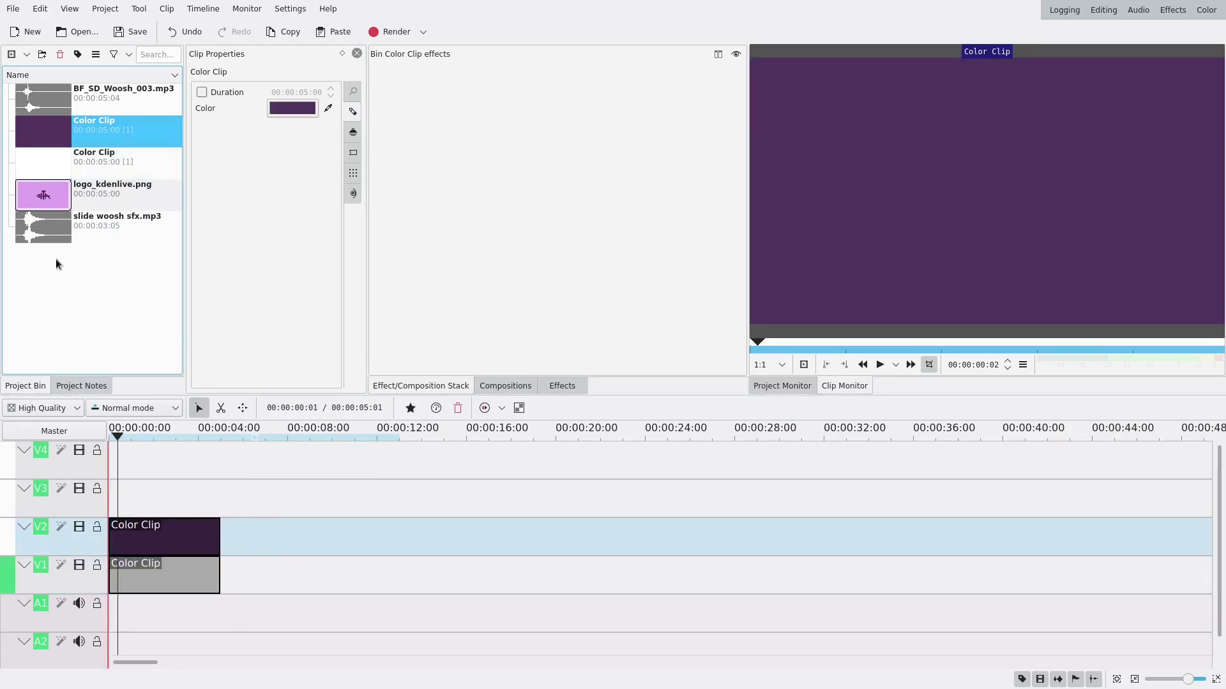
drag(43, 194, 110, 510)
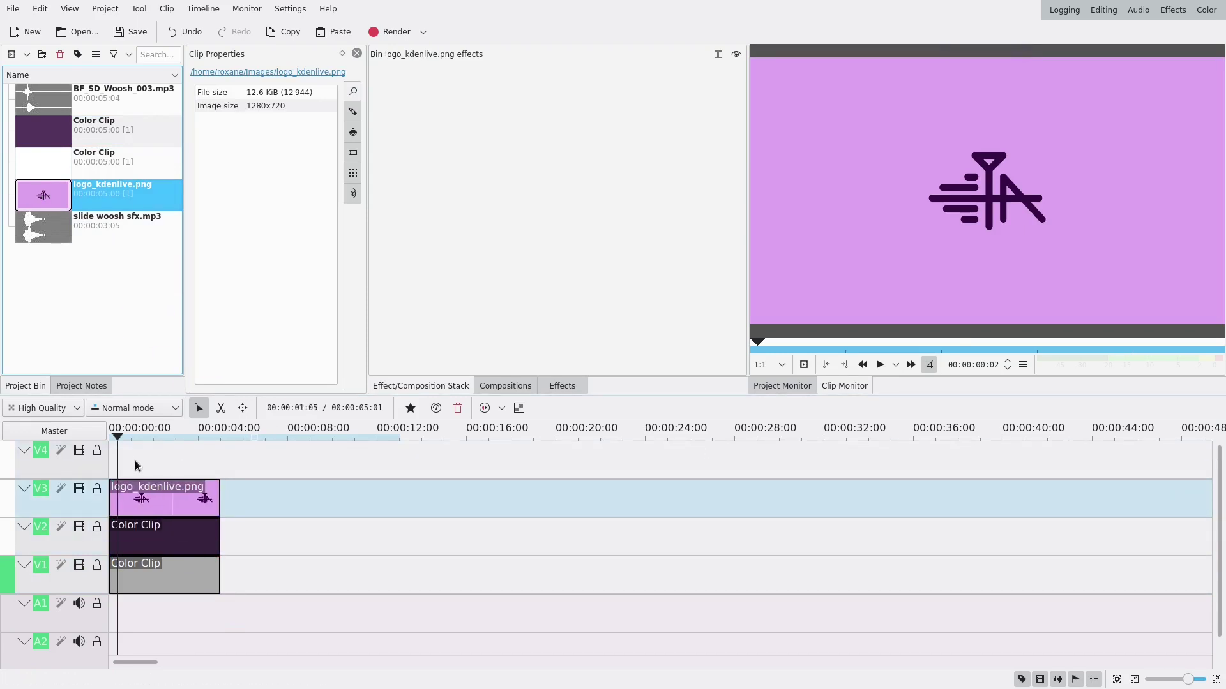
Step: Trim the logo, purple and white clips to the same shorter length
scroll(134, 464, up, 6)
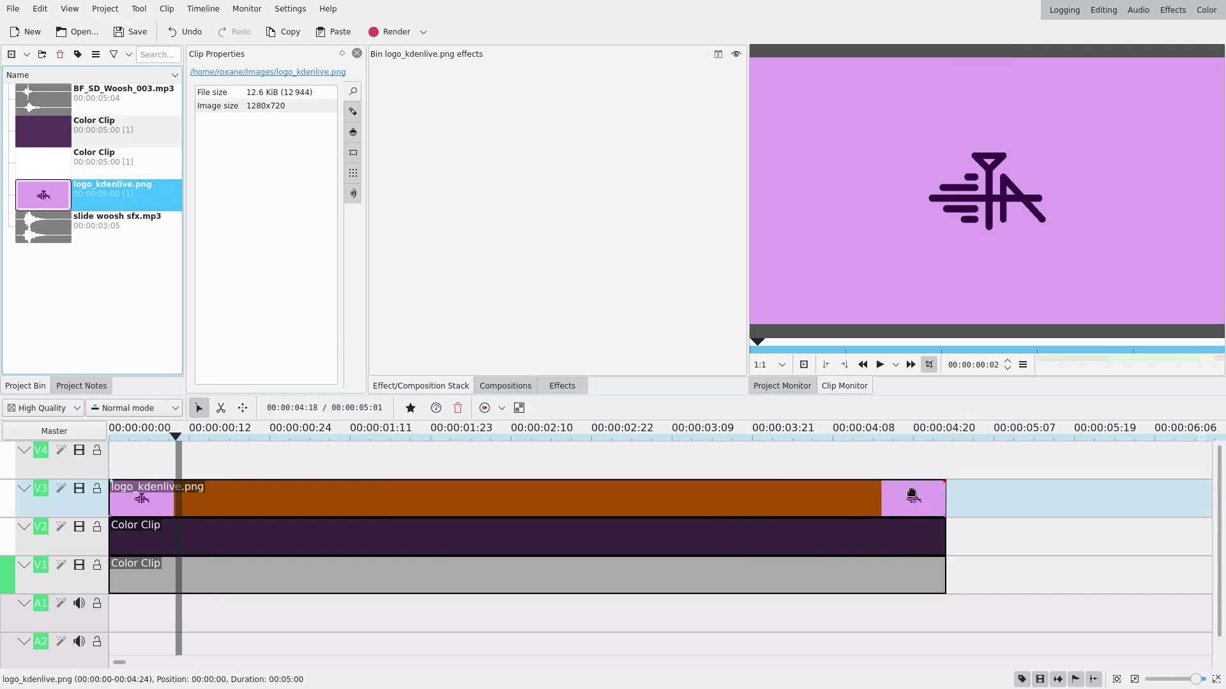
drag(938, 496, 405, 495)
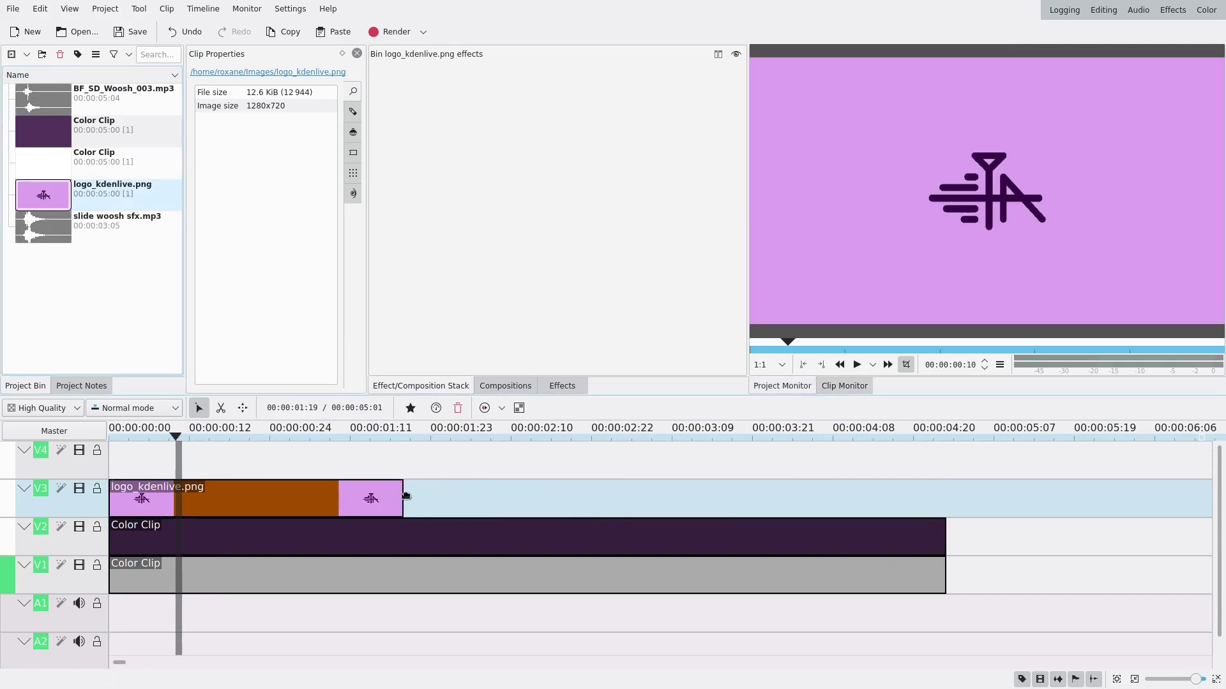
drag(941, 538, 388, 516)
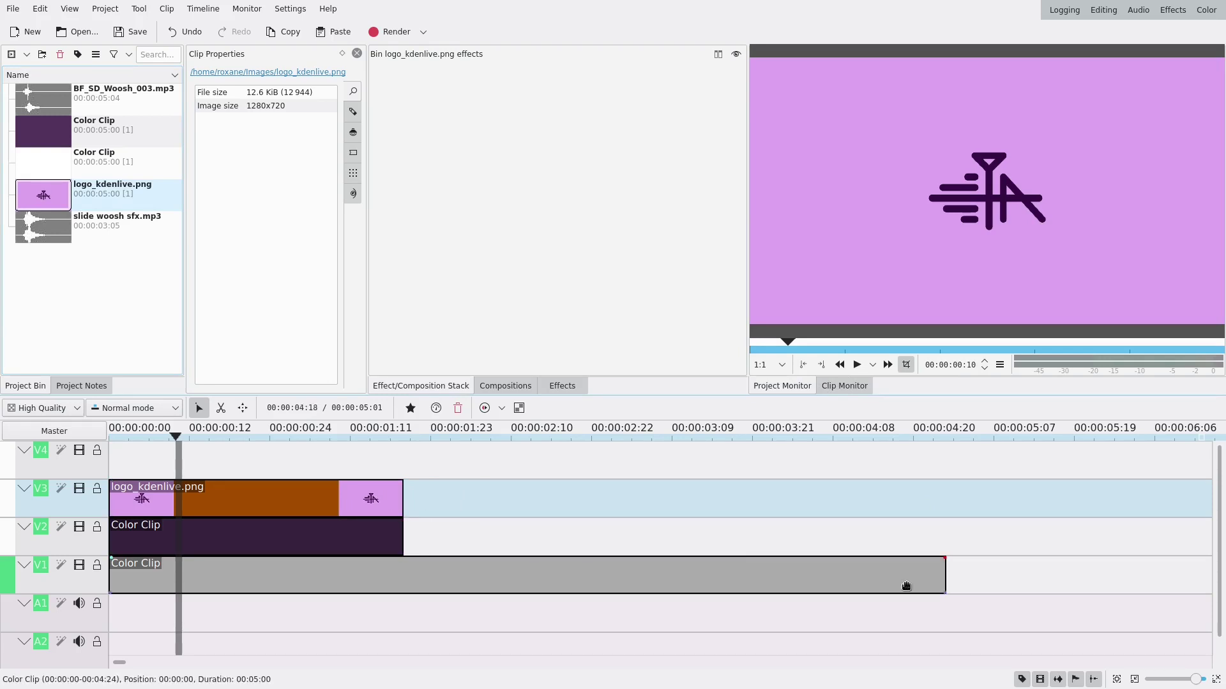
drag(944, 572, 401, 565)
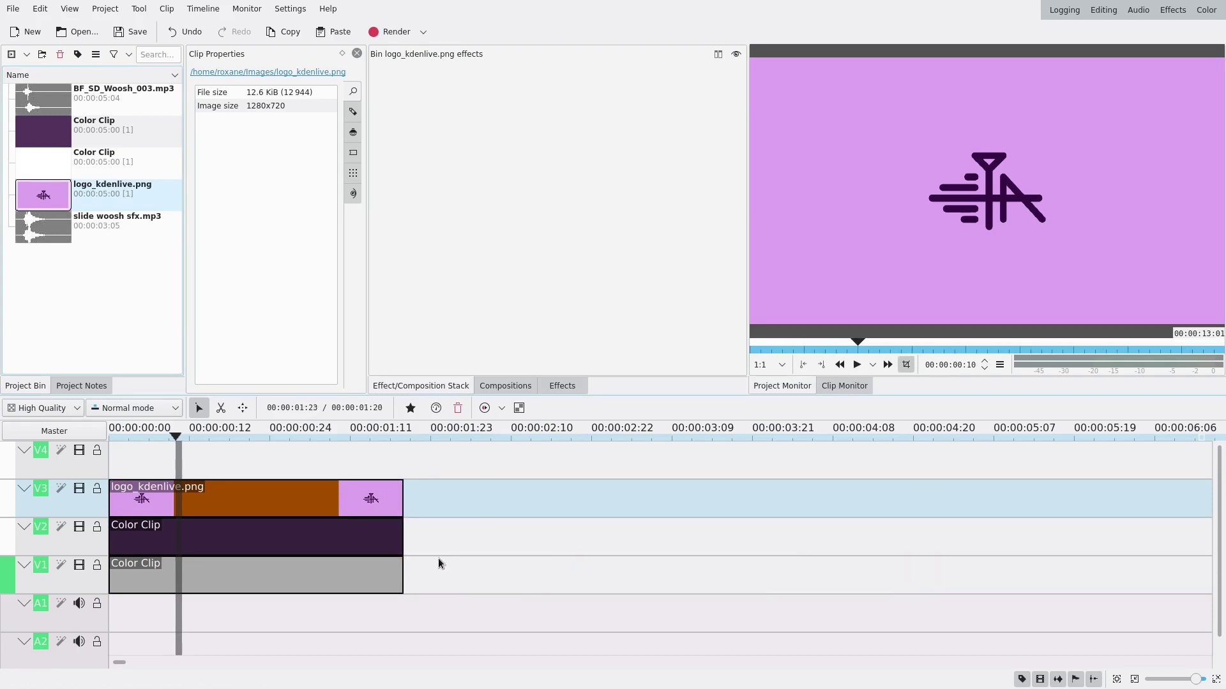
Step: Hide tracks V3 and V2, then apply the Alpha shapes effect, found by searching 'alp', to the V1 white clip
click(80, 490)
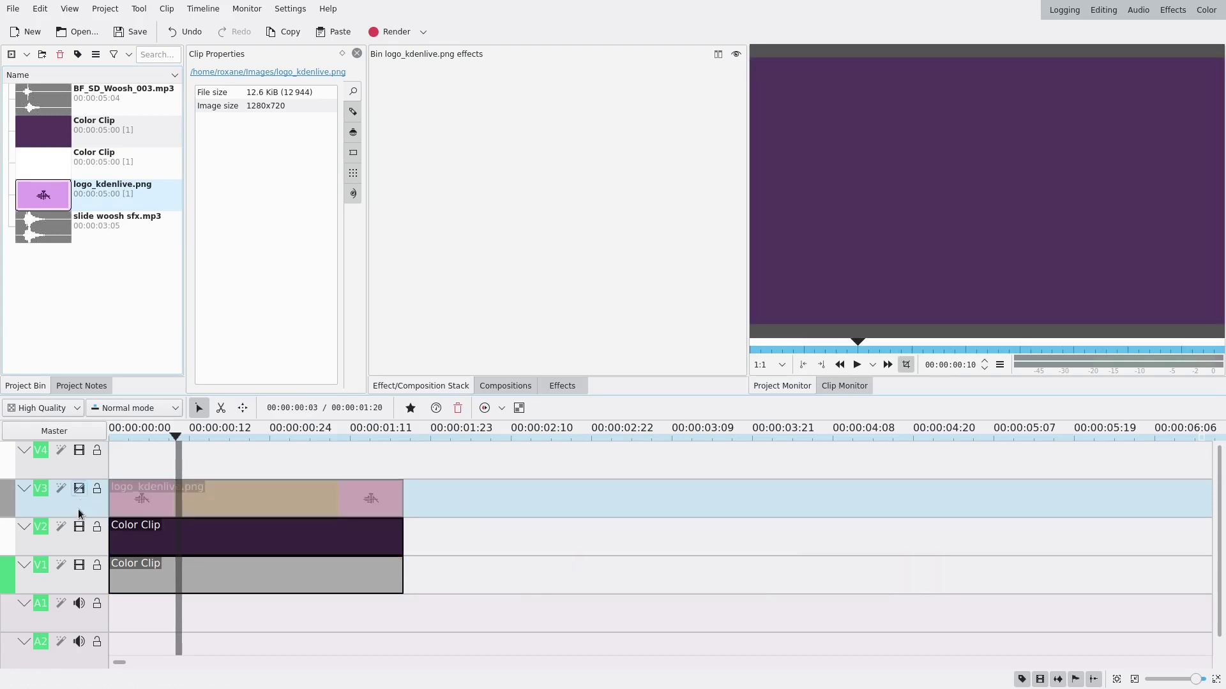
click(80, 528)
click(570, 385)
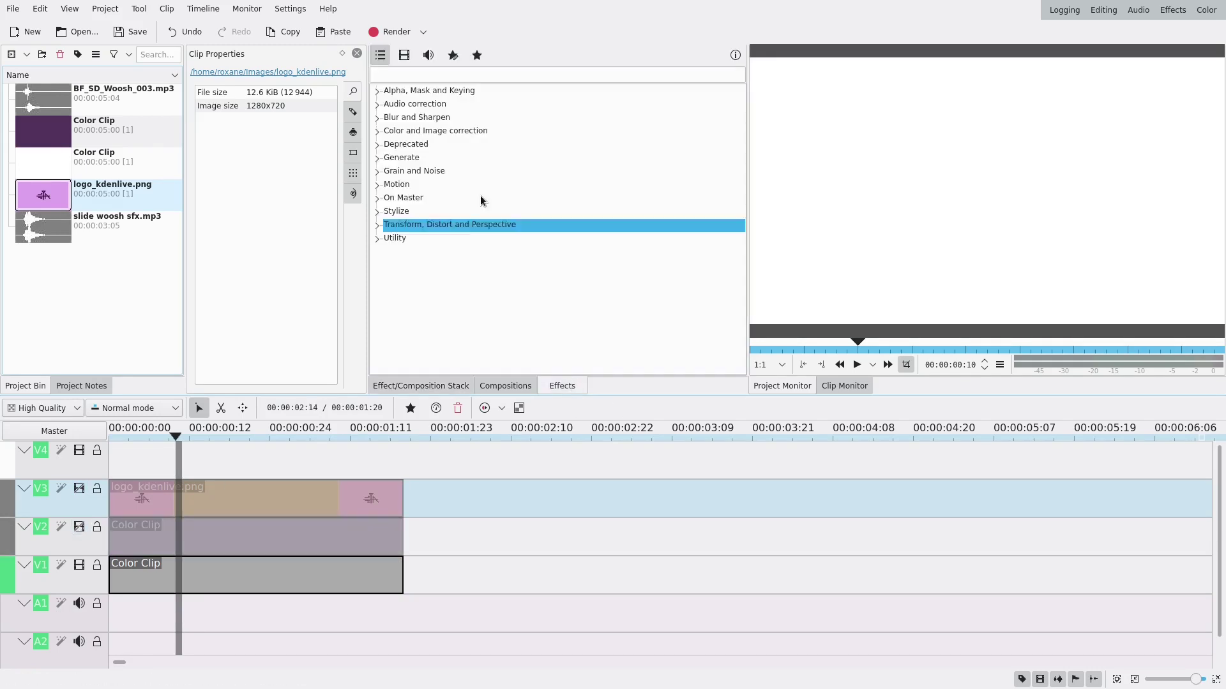
click(439, 75)
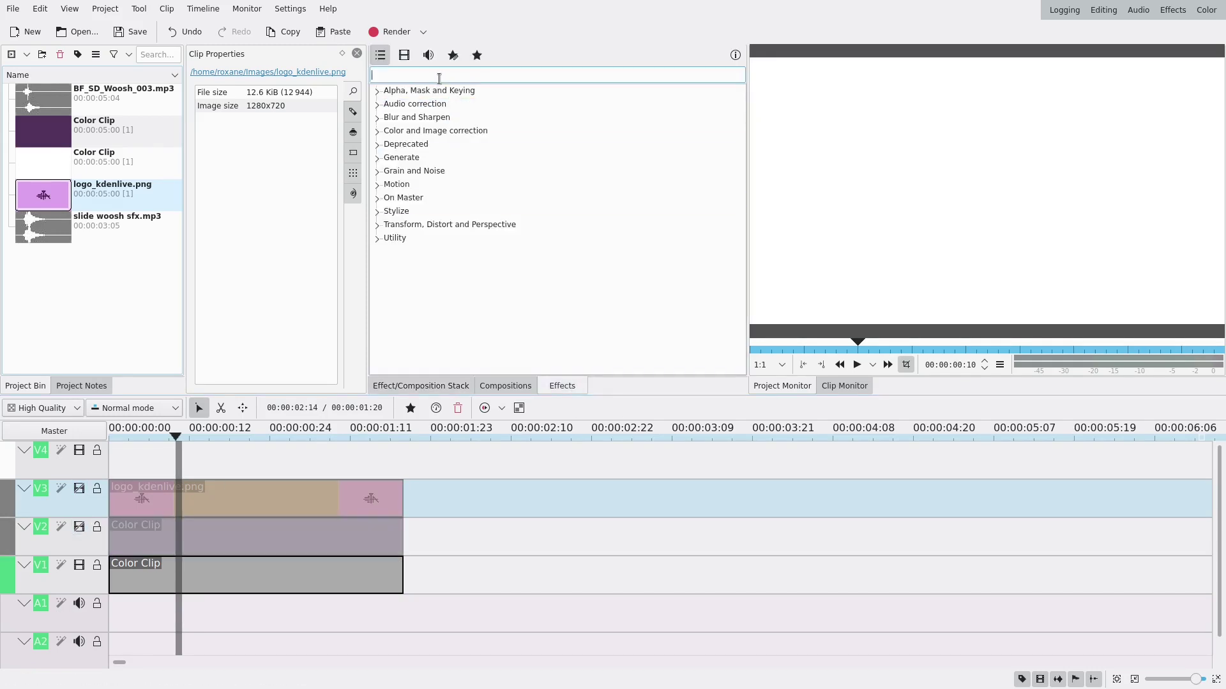
text(alpha)
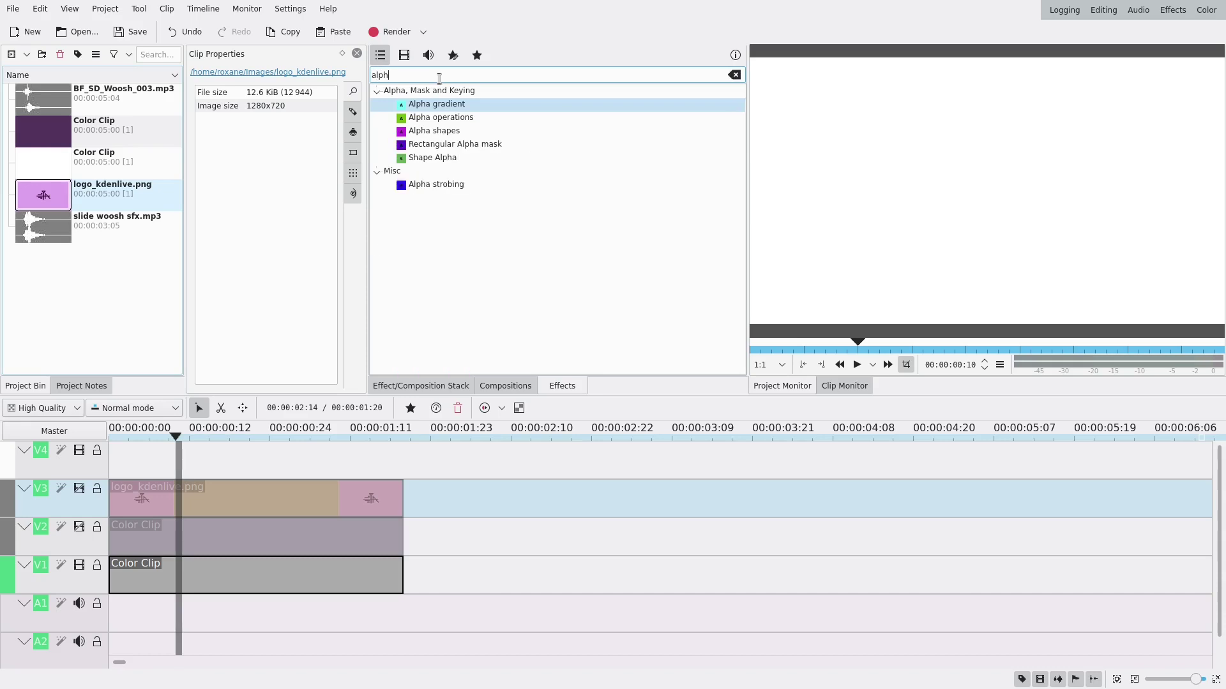
click(452, 131)
drag(290, 576, 300, 578)
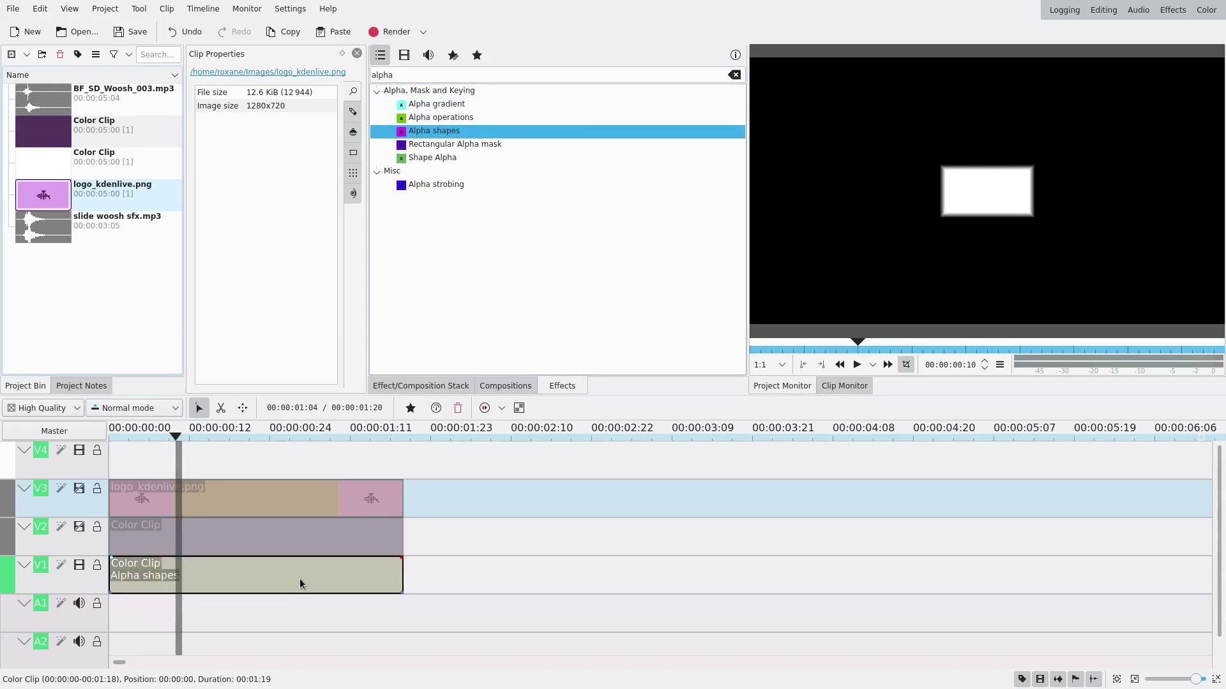
Step: Set Alpha shapes to Ellipse with transition width 2, Size Y 500 and Size X 281
click(656, 95)
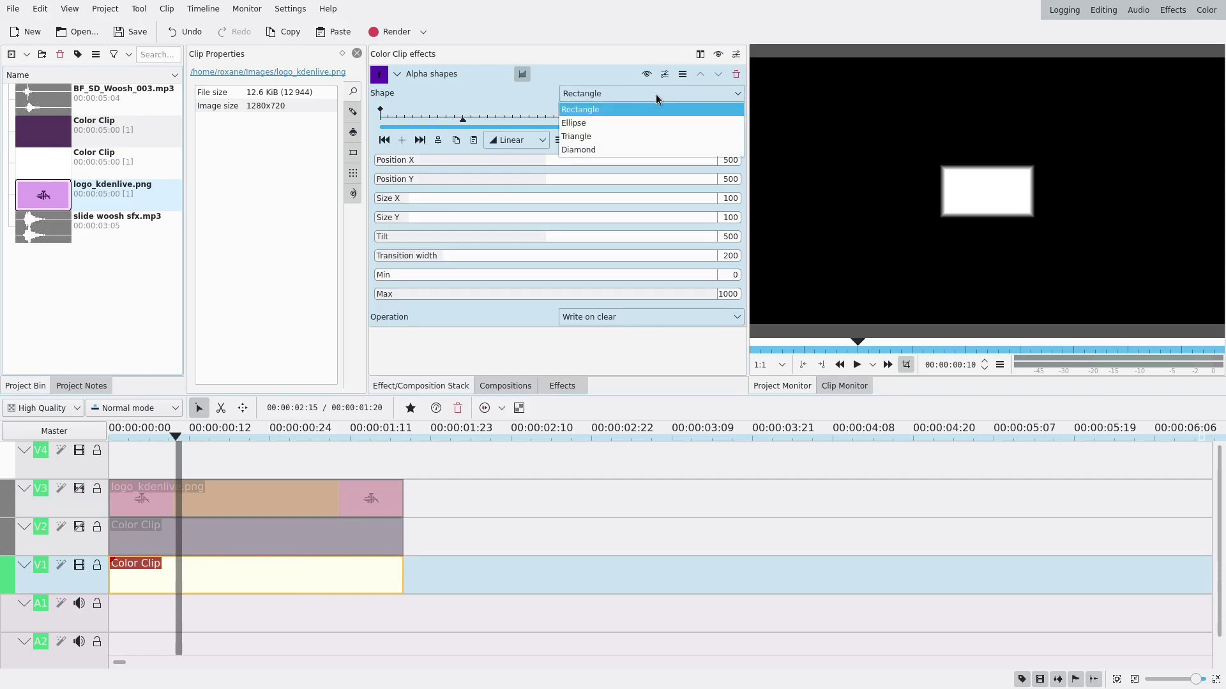
click(634, 122)
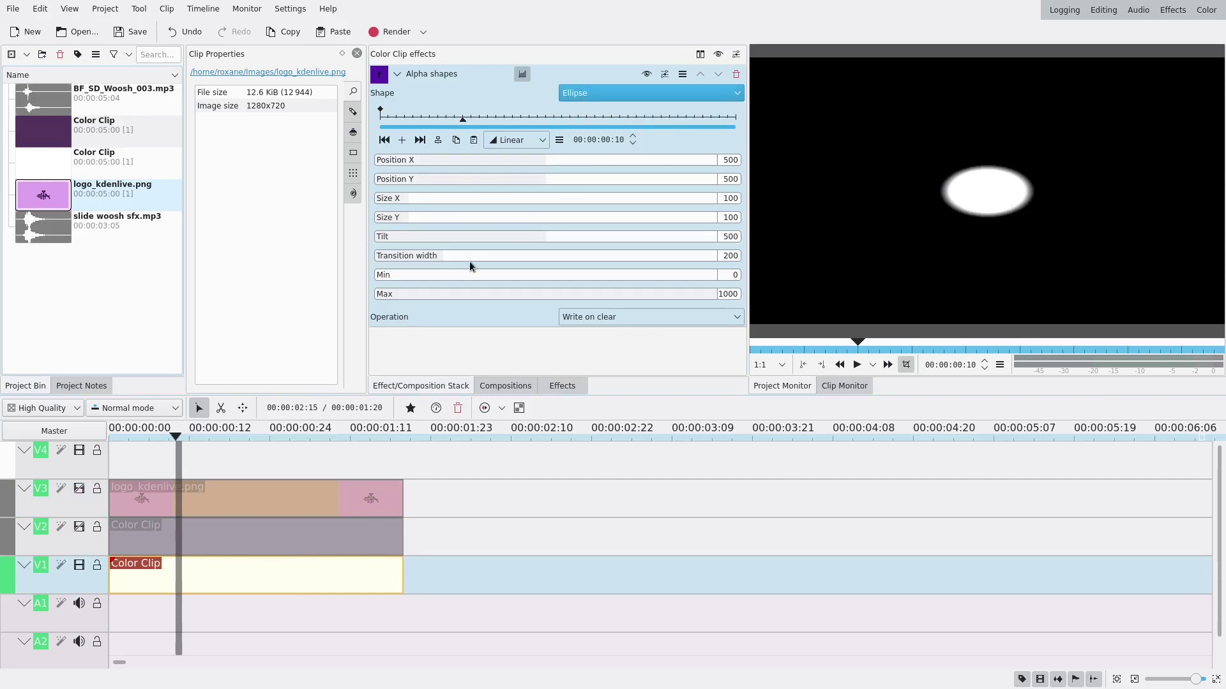
drag(425, 257, 316, 254)
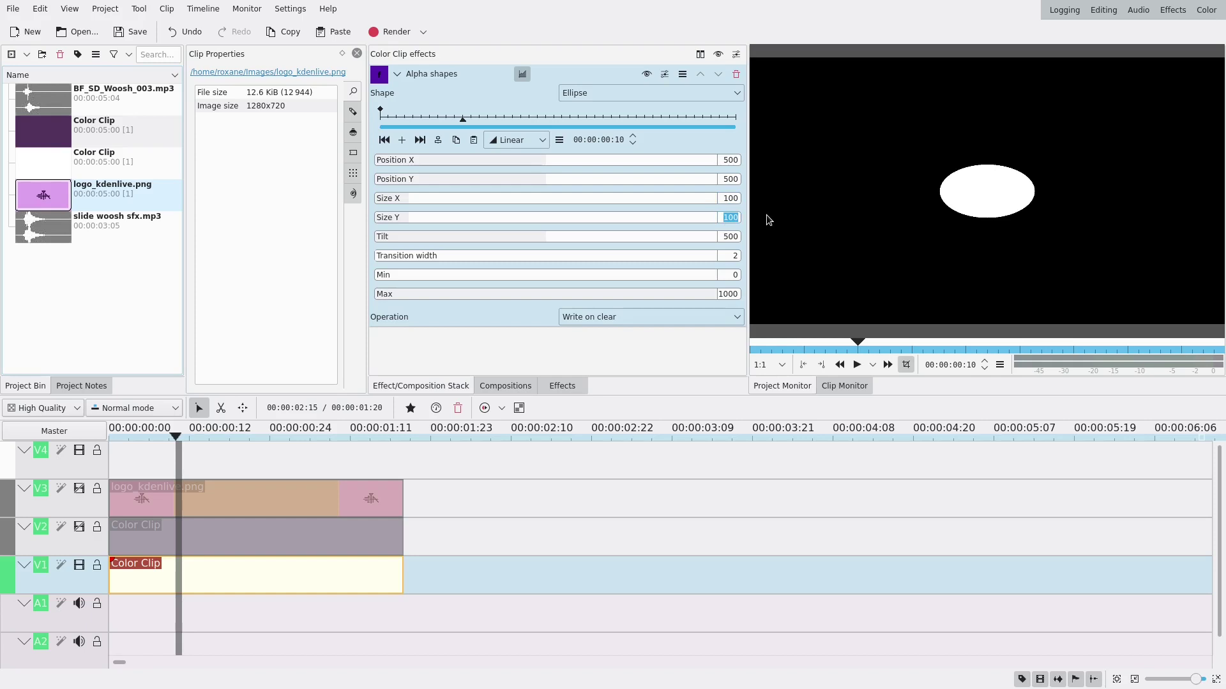
text(500)
key(Return)
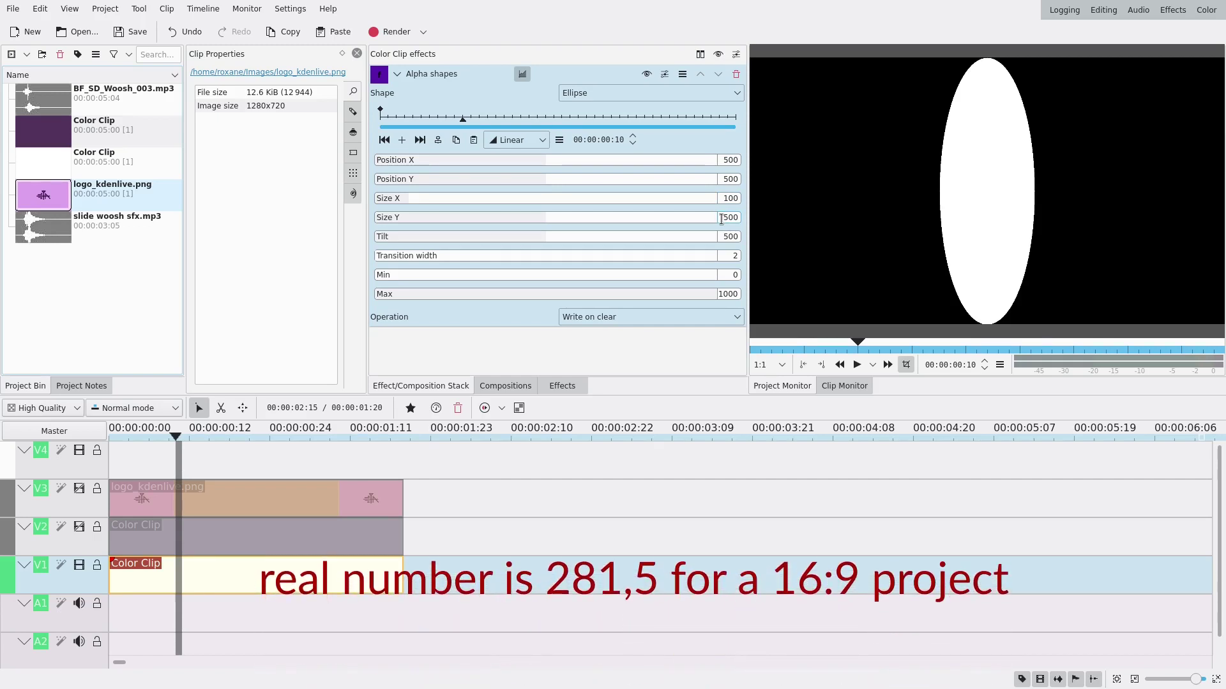
click(485, 197)
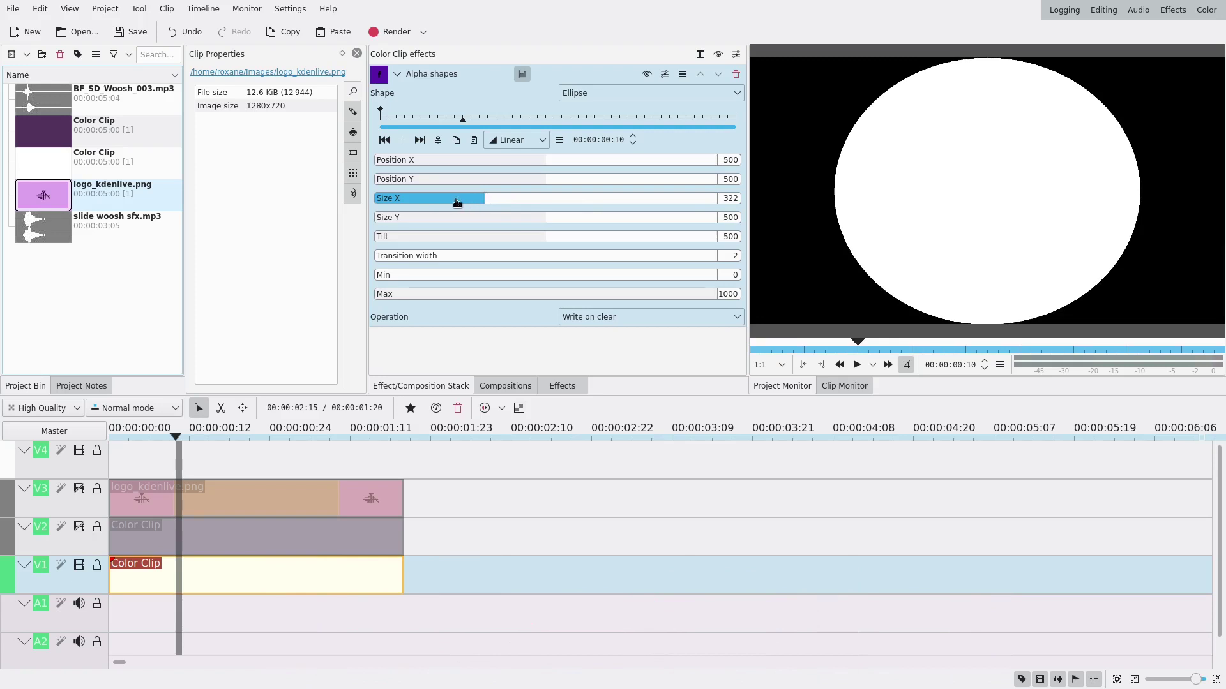
click(457, 199)
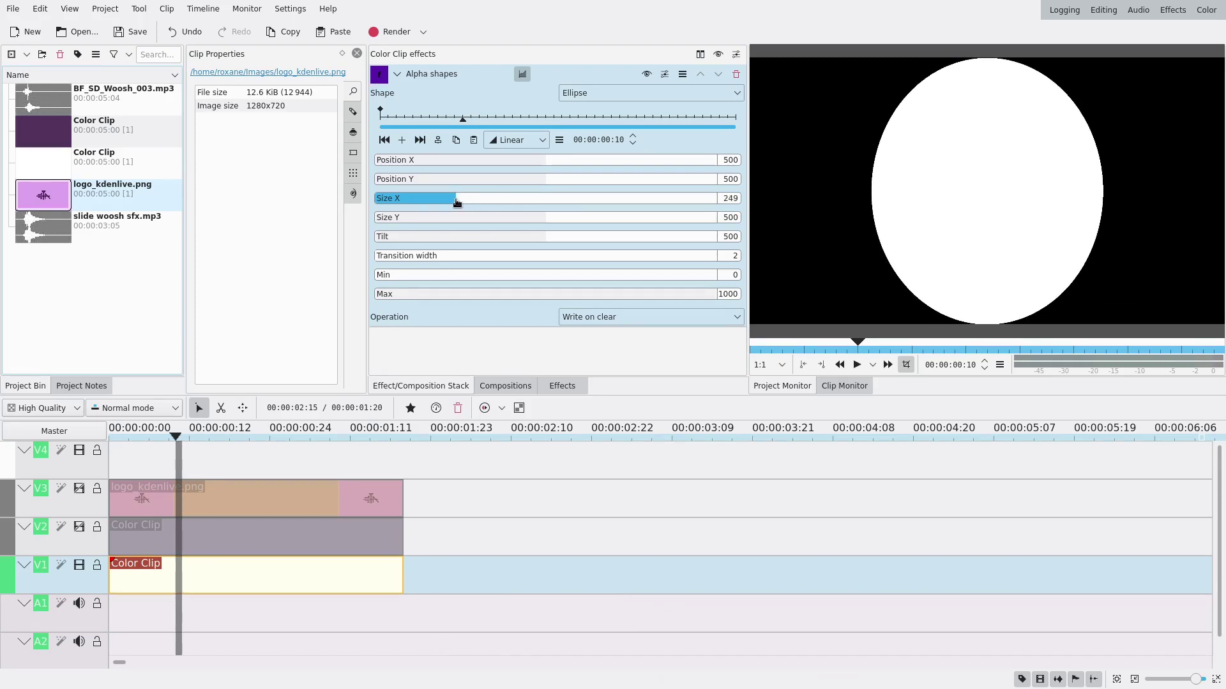
drag(457, 201, 480, 203)
scroll(480, 202, down, 8)
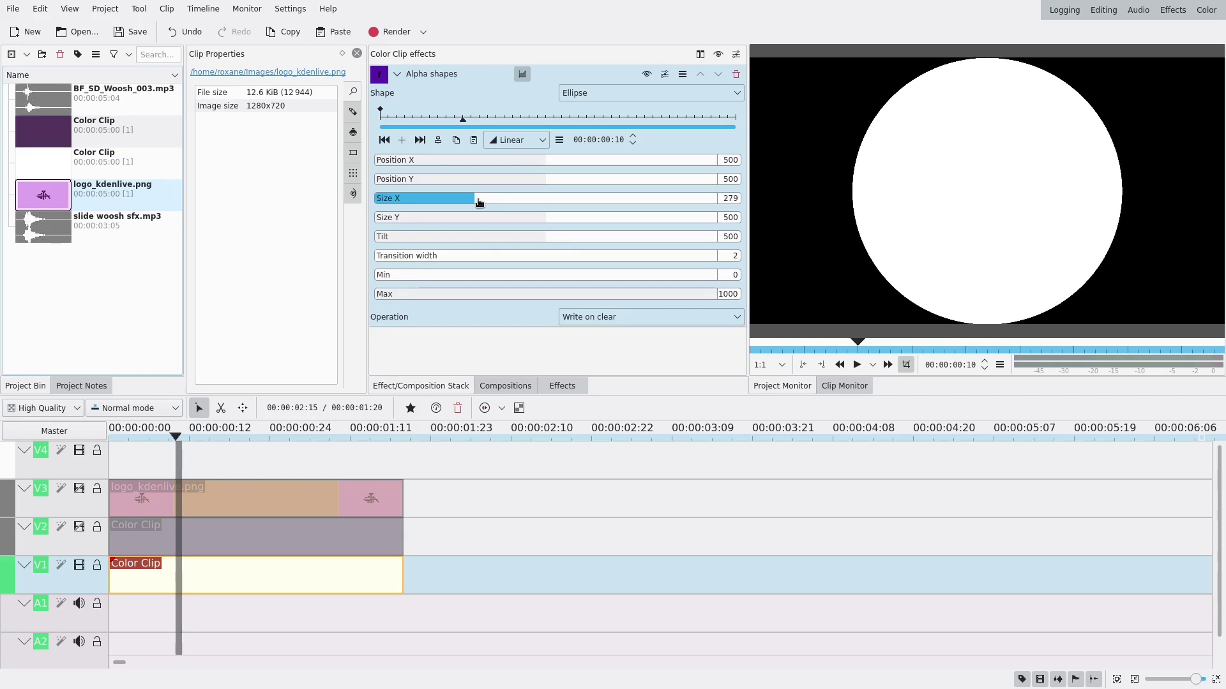
scroll(480, 203, up, 2)
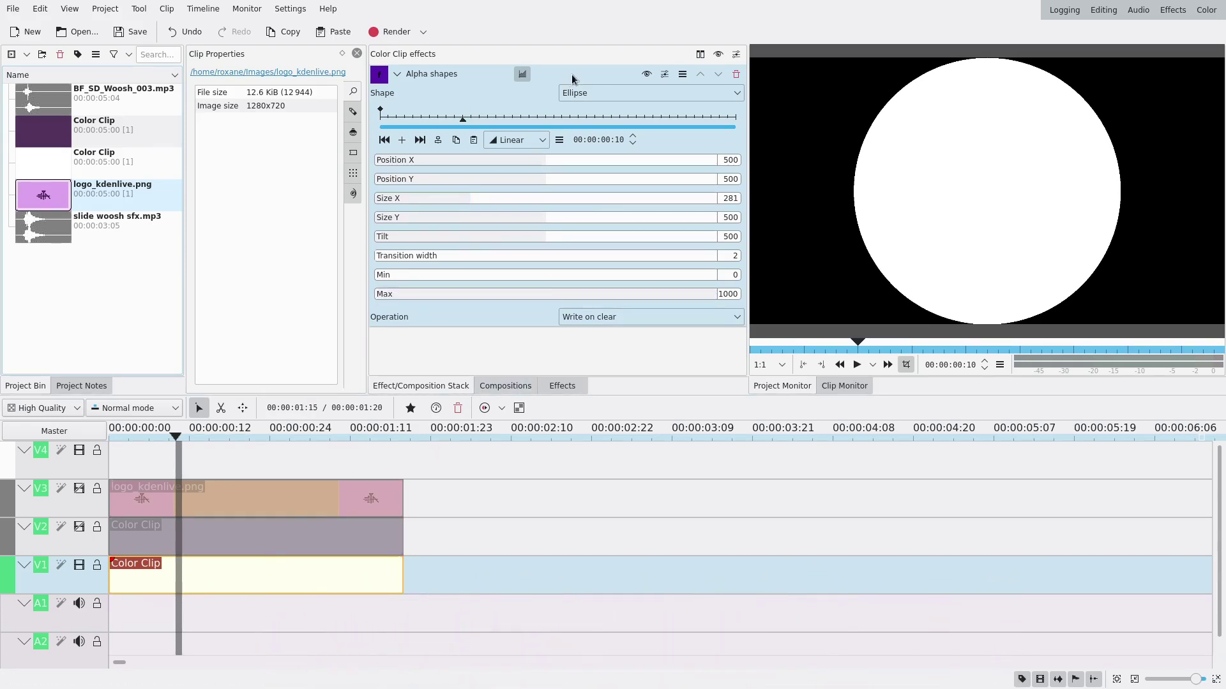
Step: Copy the Alpha shapes effect onto the purple V2 and logo V3 clips, briefly showing V3 to check
drag(572, 74, 251, 540)
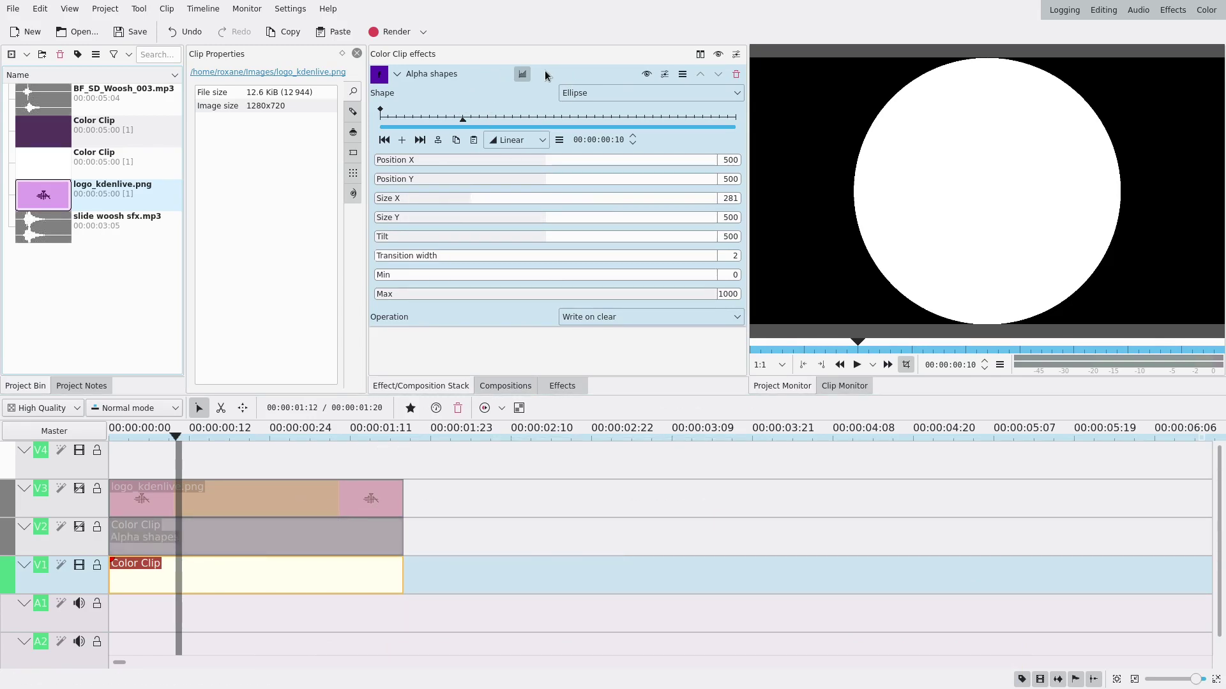
drag(546, 72, 227, 498)
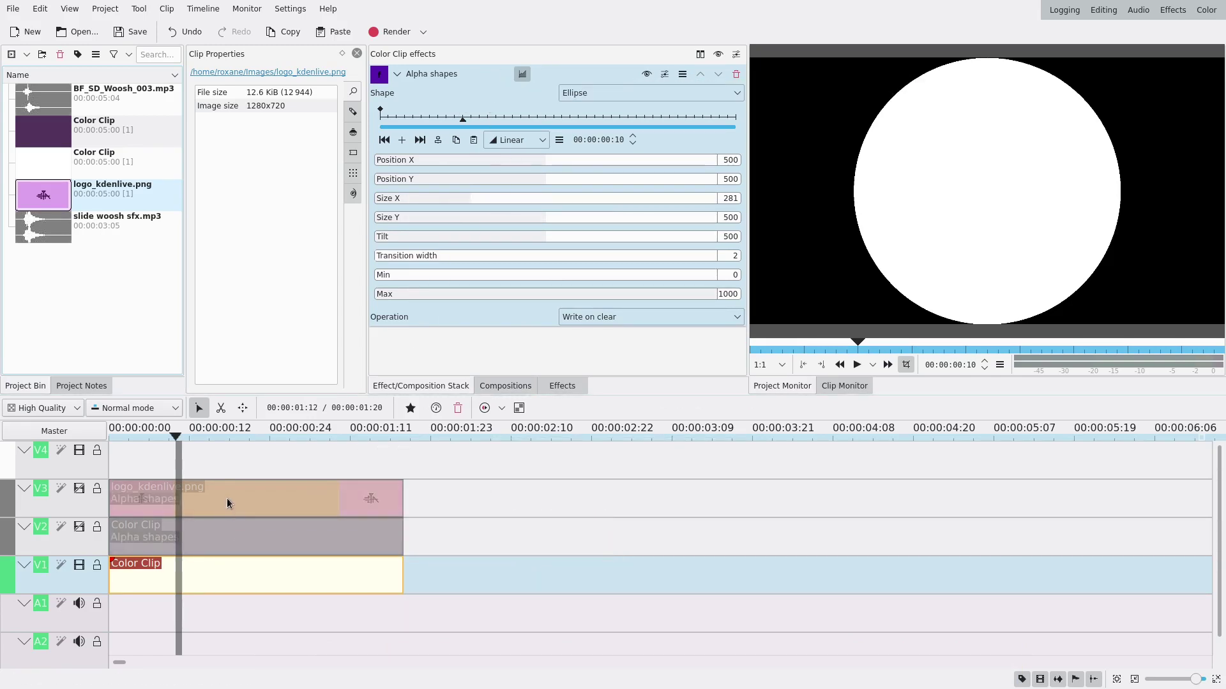
click(80, 489)
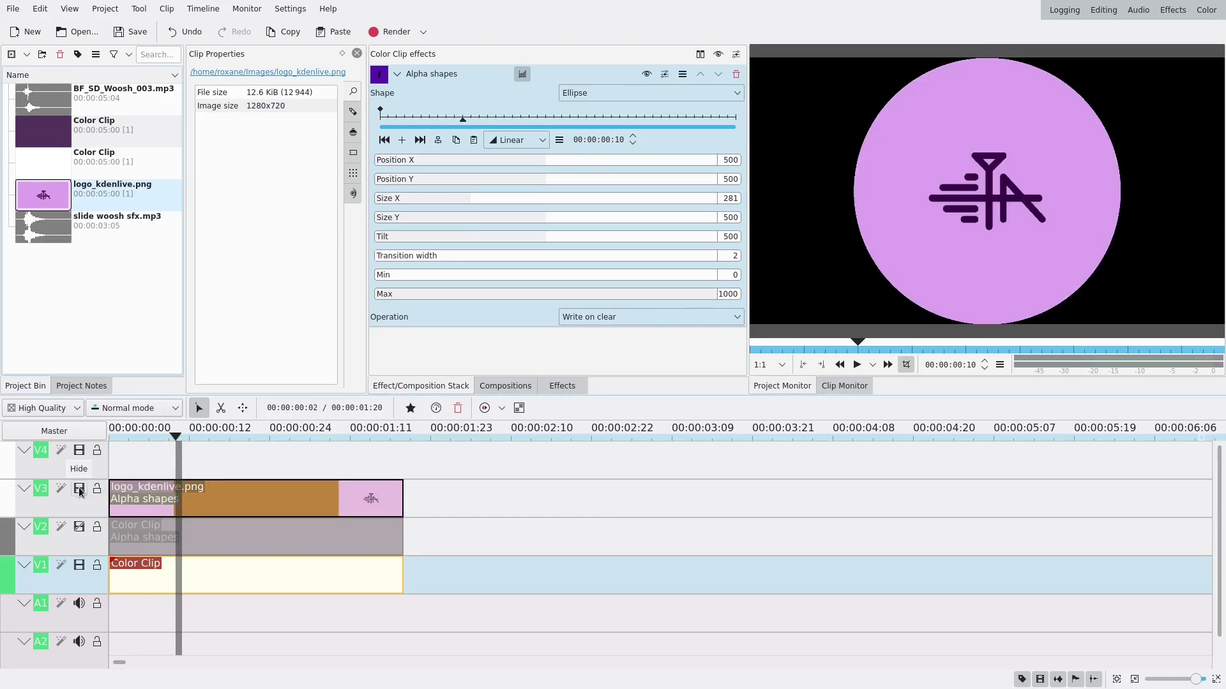
click(79, 490)
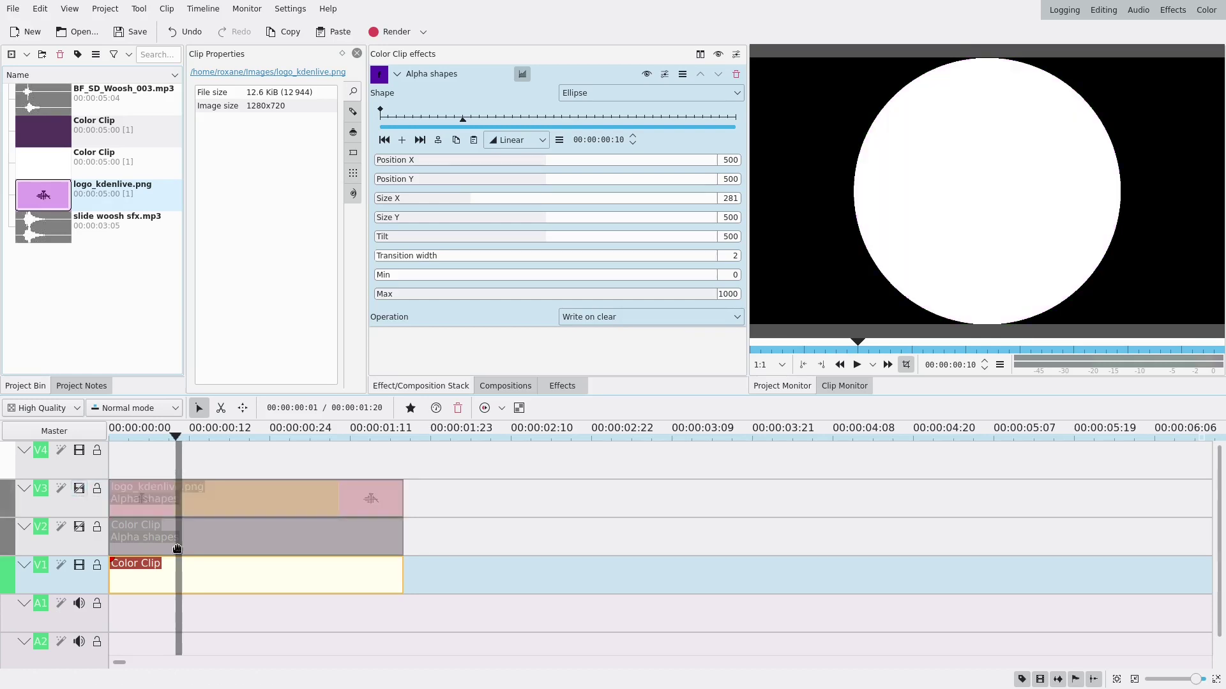
Step: Add the Transform effect, found by searching 'transf', to the white V1 clip and select its Size at the first frame
click(563, 386)
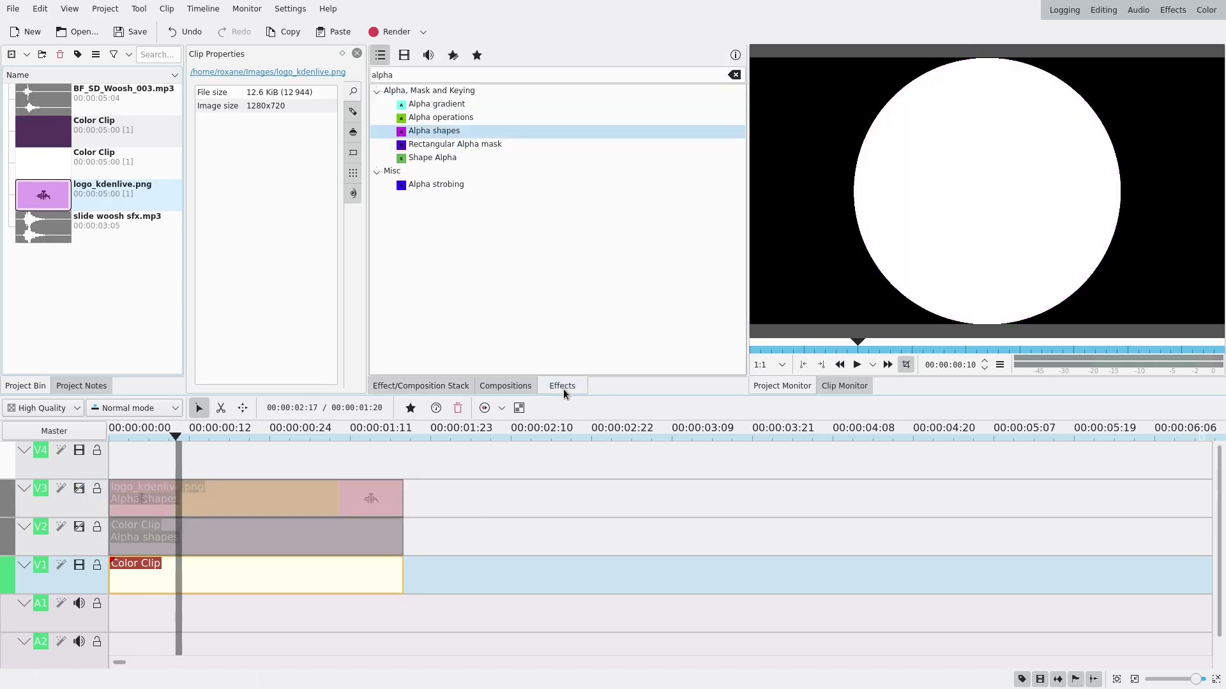
double_click(468, 74)
text(transf)
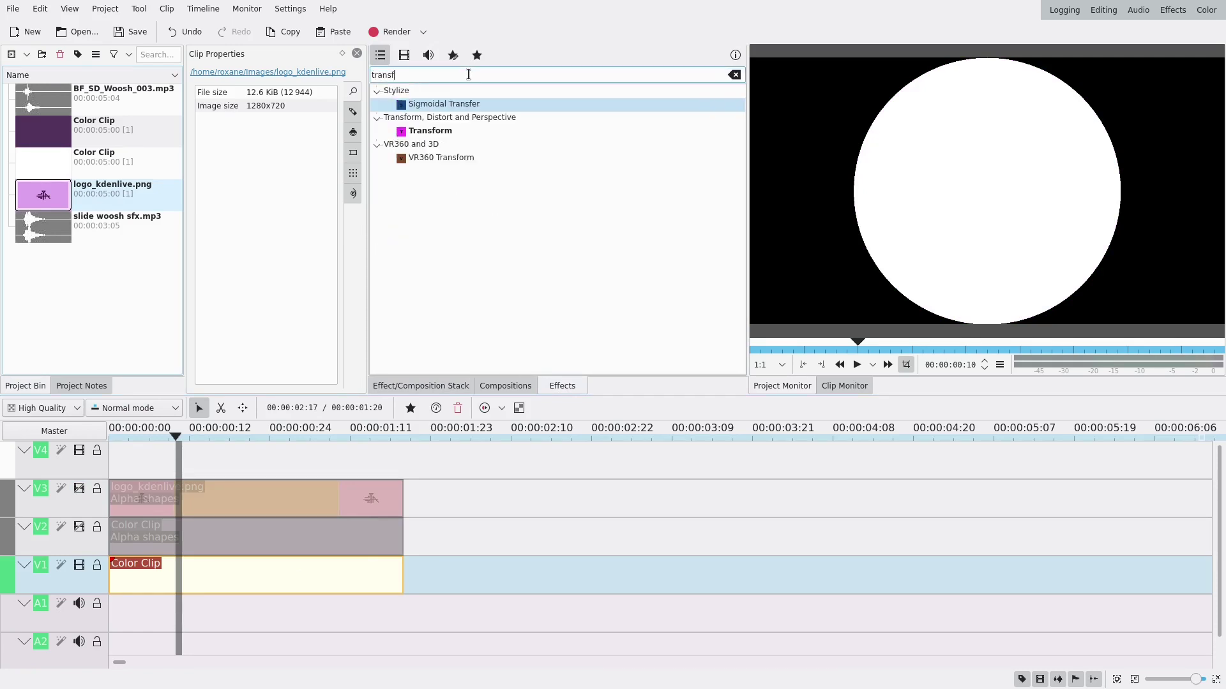
drag(461, 131, 242, 578)
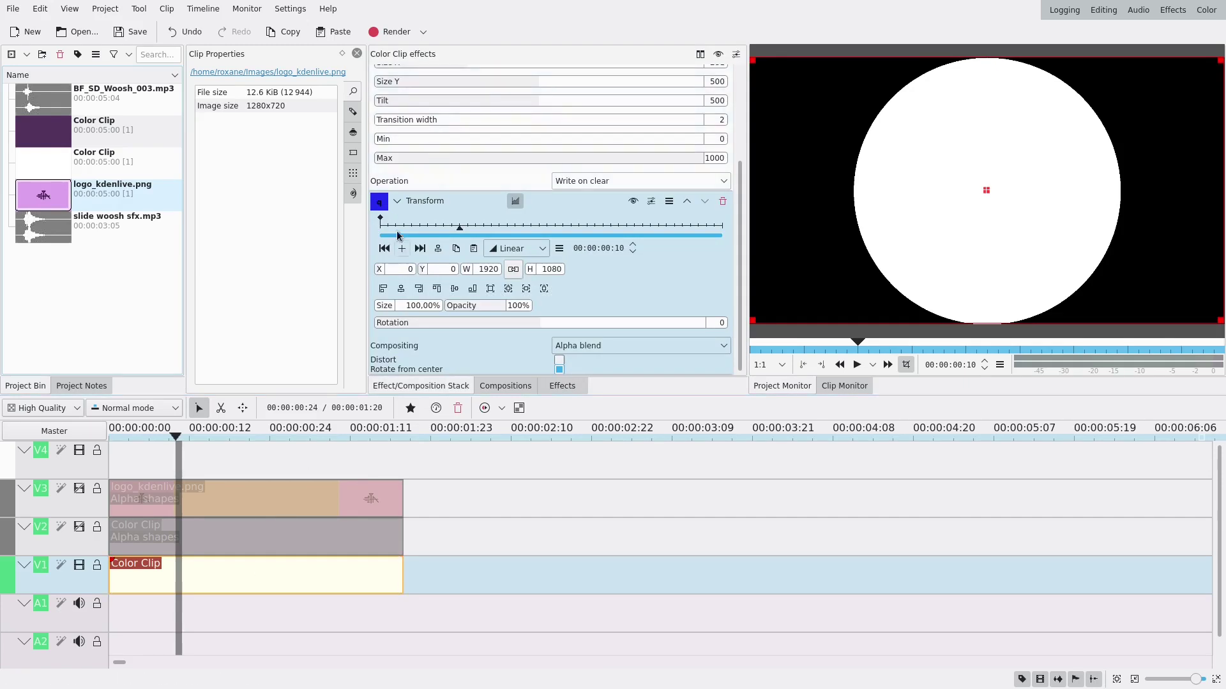
click(381, 230)
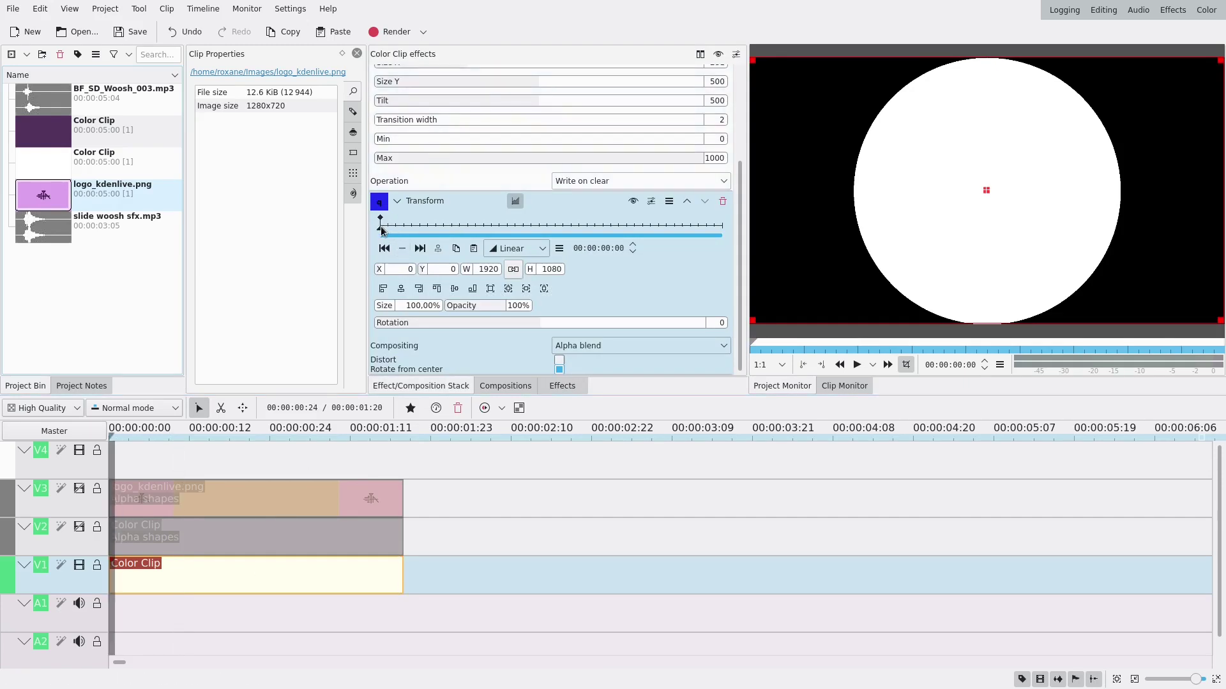
click(404, 306)
Step: Set Size to 1% at the start, then add a keyframe at 00:00:00:10 with size about 229%
text(1)
key(Return)
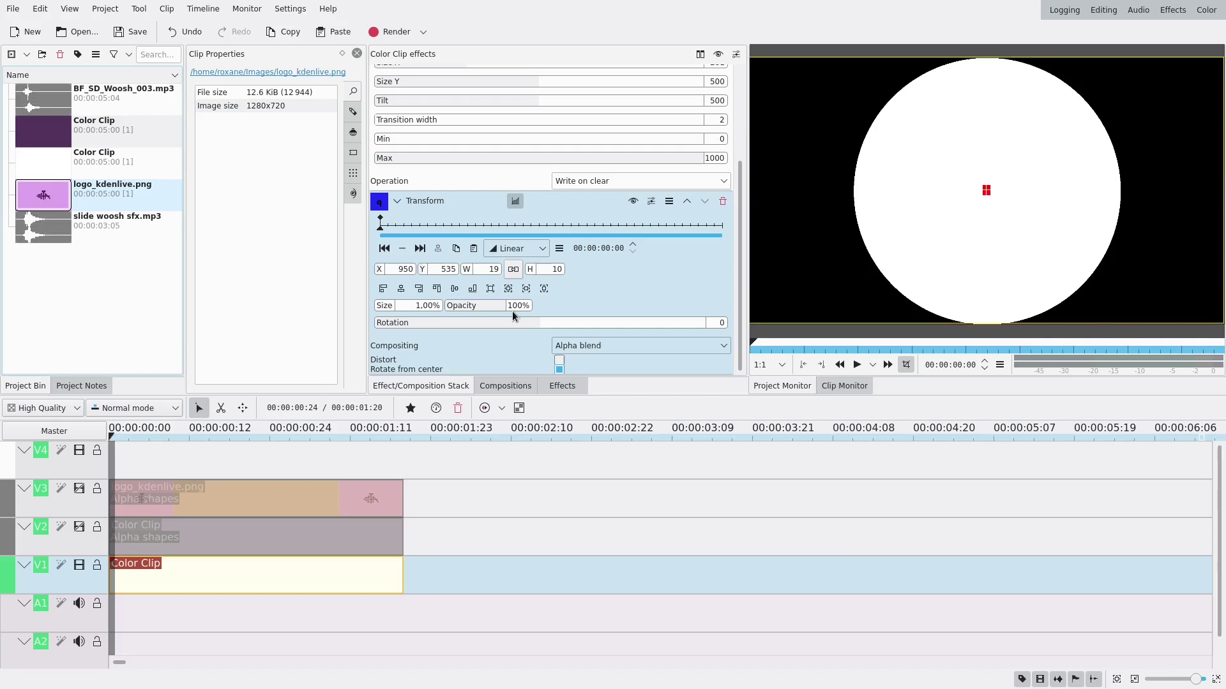
click(460, 230)
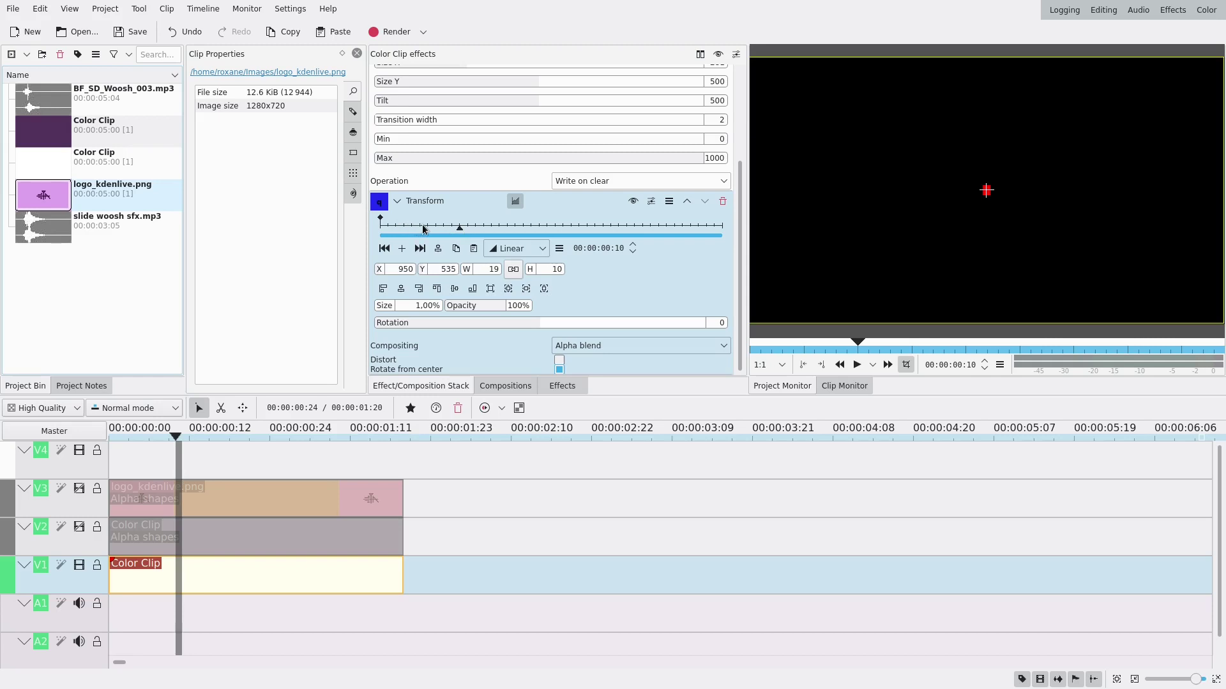
click(402, 249)
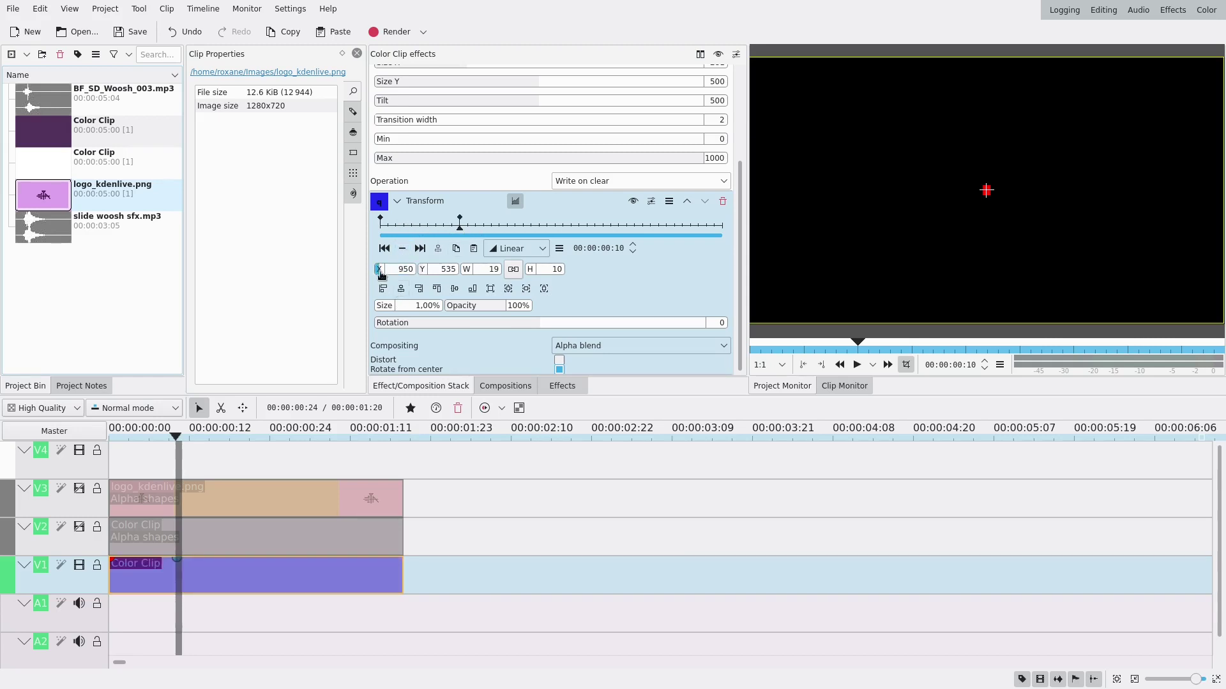
drag(384, 310, 530, 307)
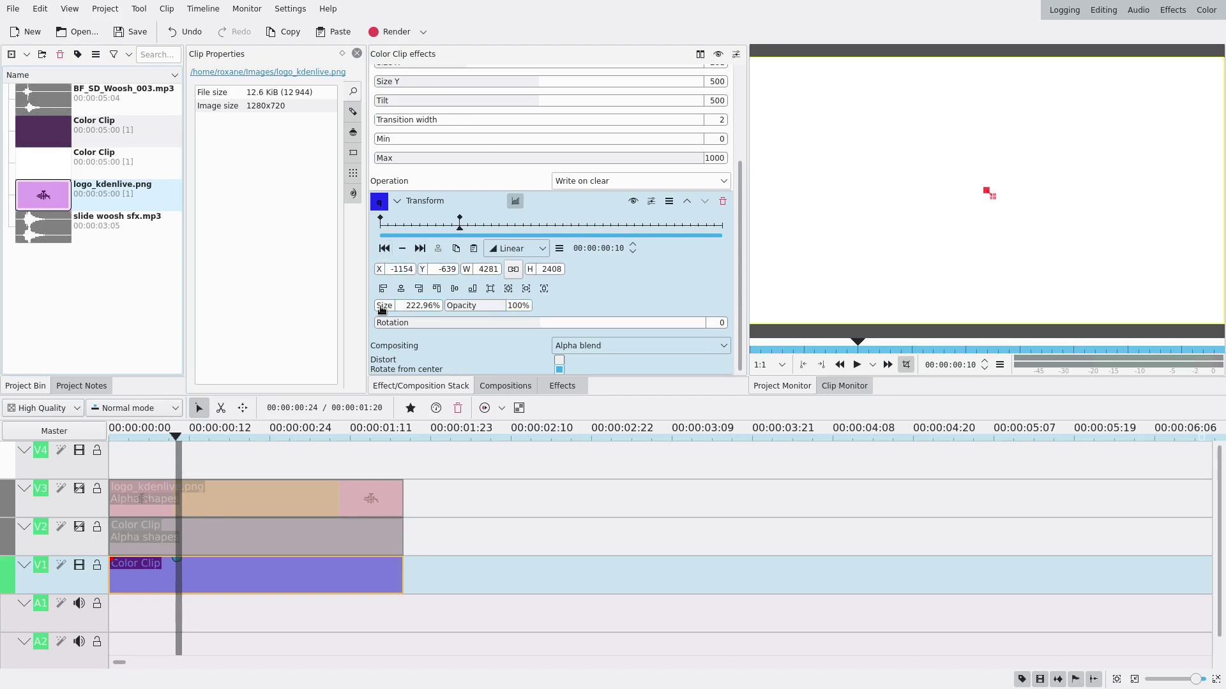
scroll(392, 310, up, 1)
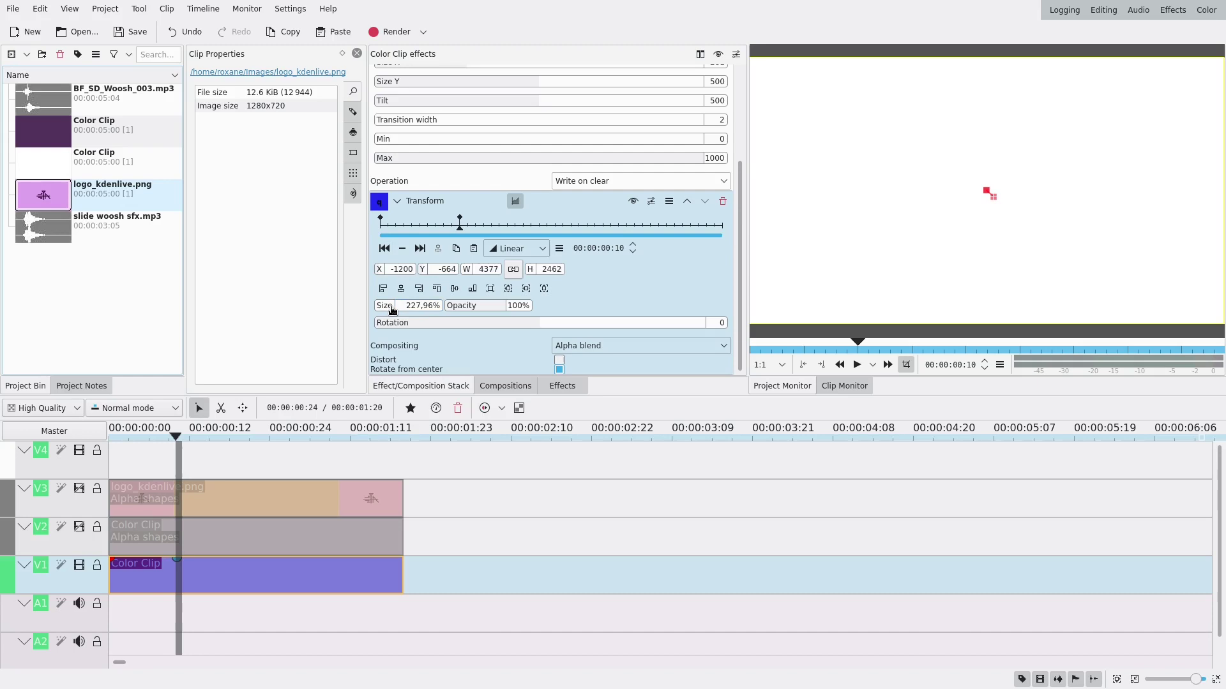
Step: Add keyframes at 00:00:01:08 and the clip end 00:00:01:18, setting the last one to 1%
click(643, 227)
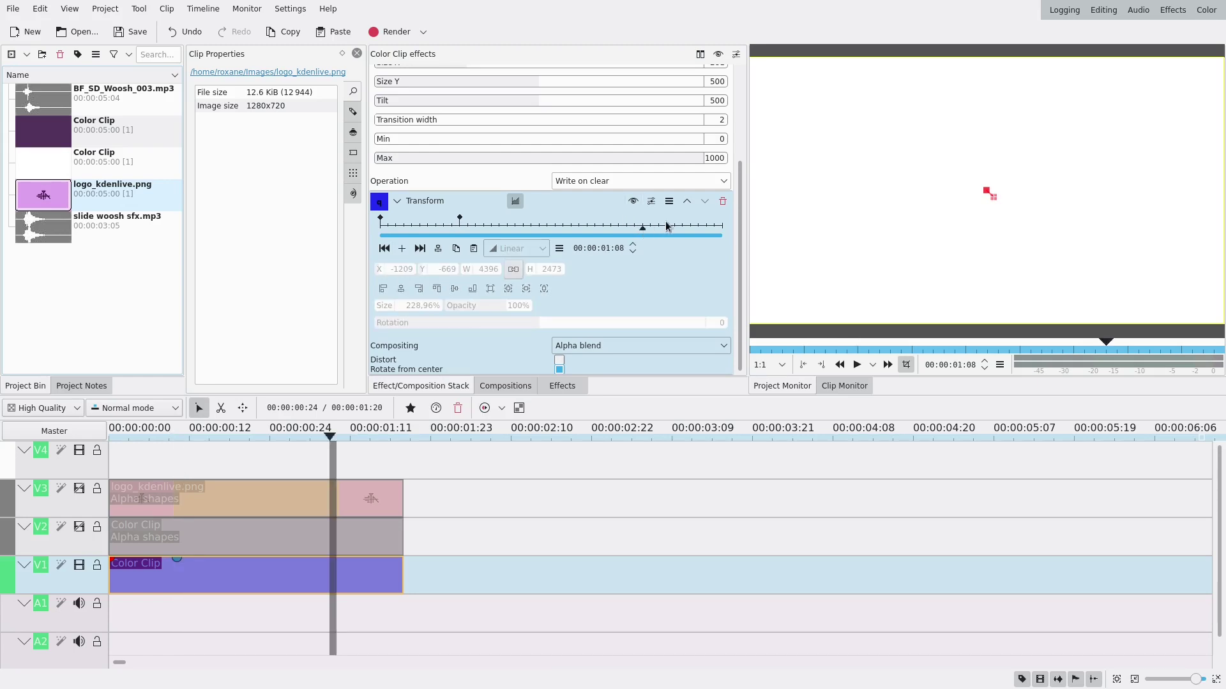
click(401, 248)
click(420, 248)
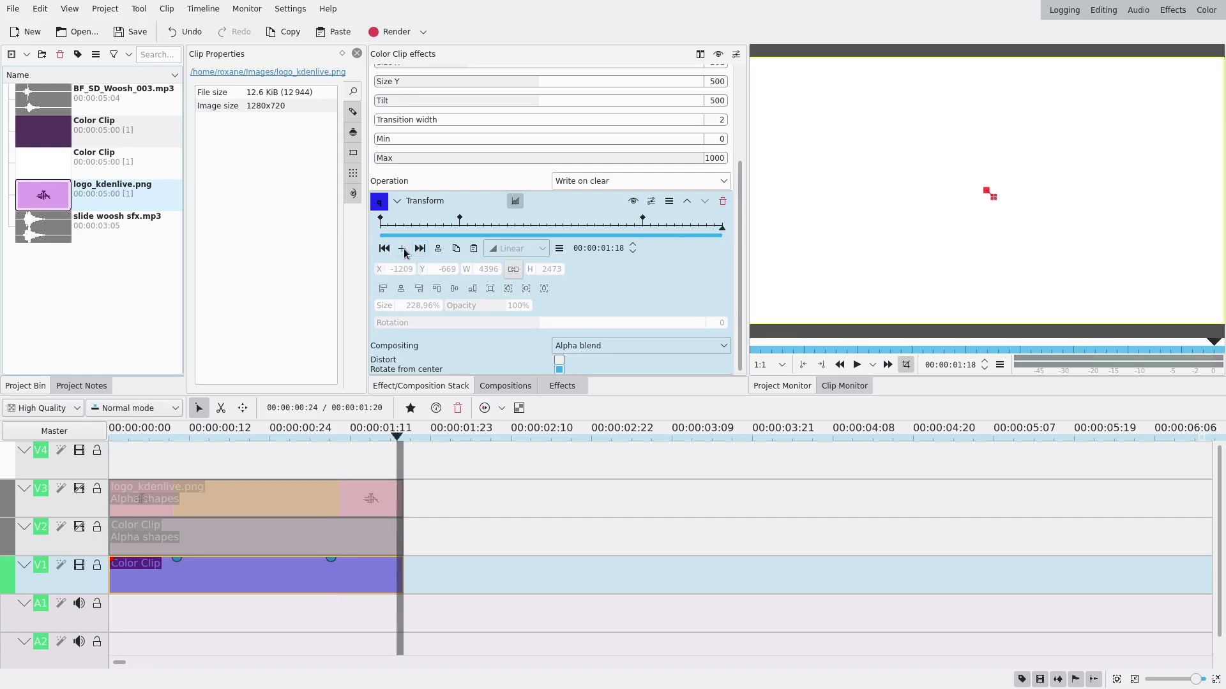
click(402, 249)
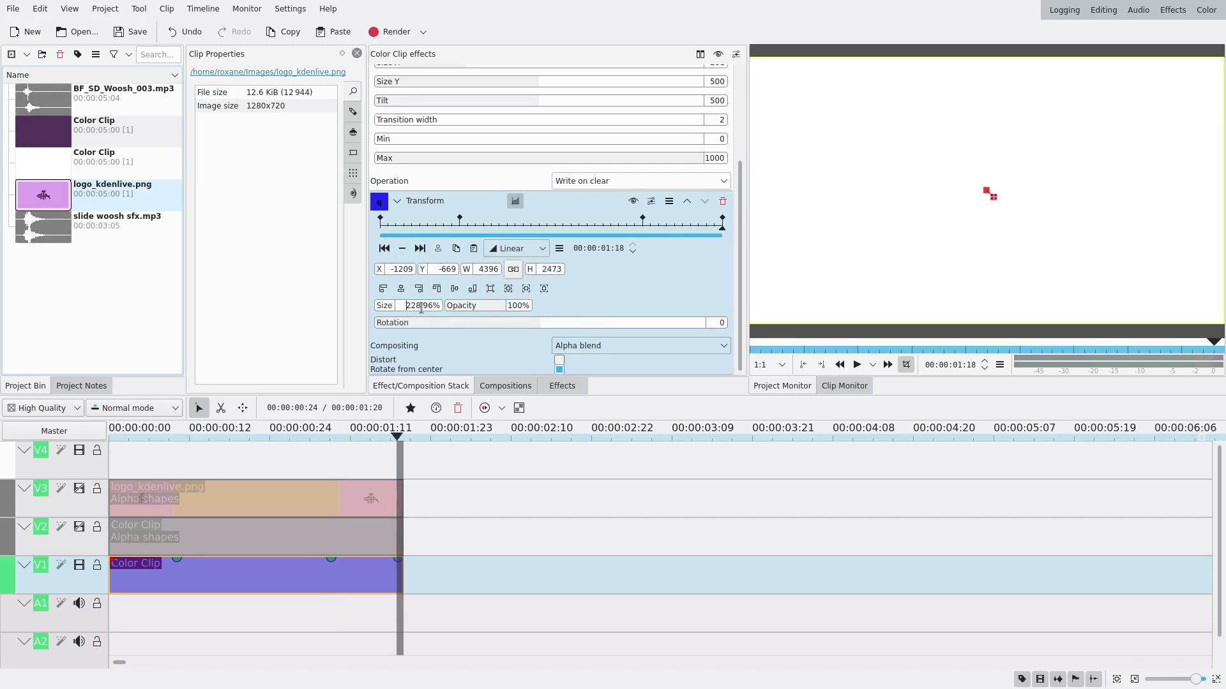
double_click(420, 309)
text(1)
key(Return)
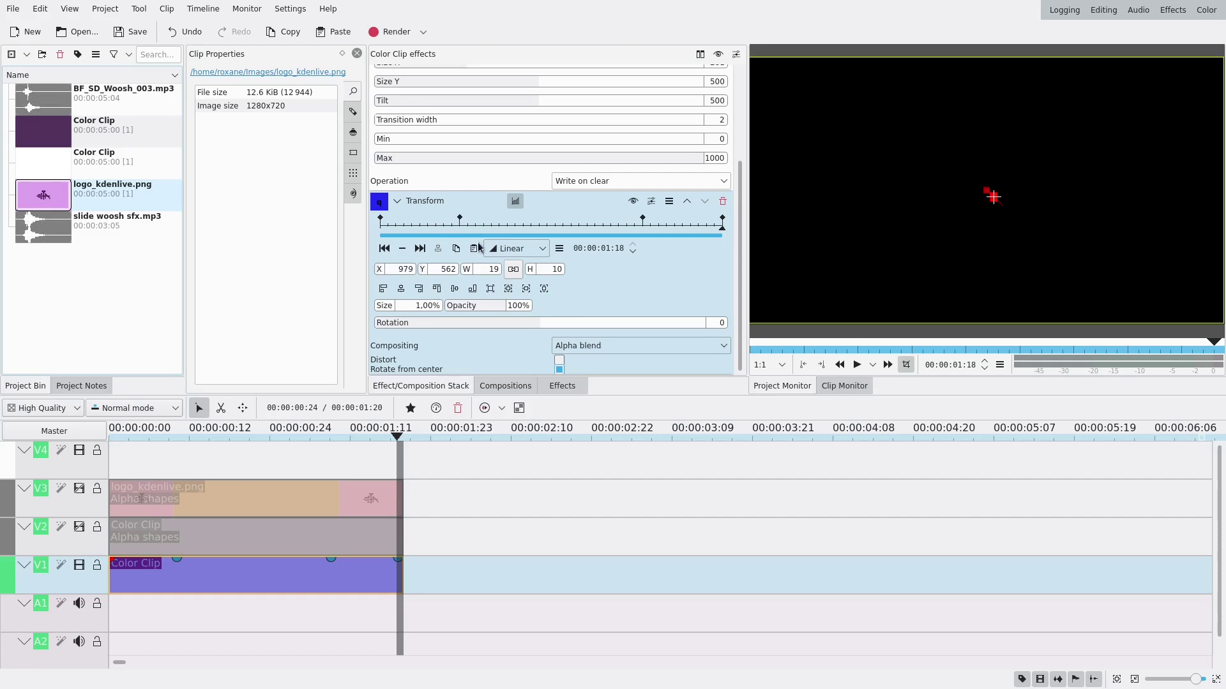
Step: Step back through the keyframes to the first one, checking the interpolation combo
click(511, 248)
click(510, 288)
click(383, 248)
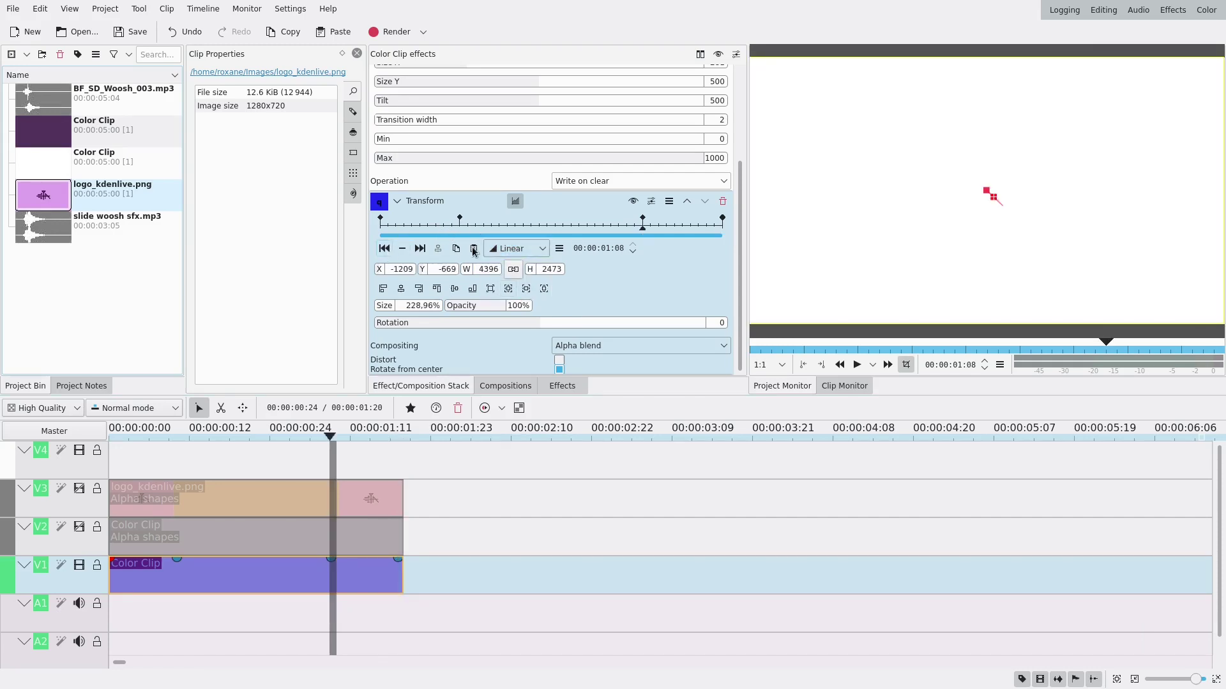
click(511, 249)
click(511, 293)
click(385, 250)
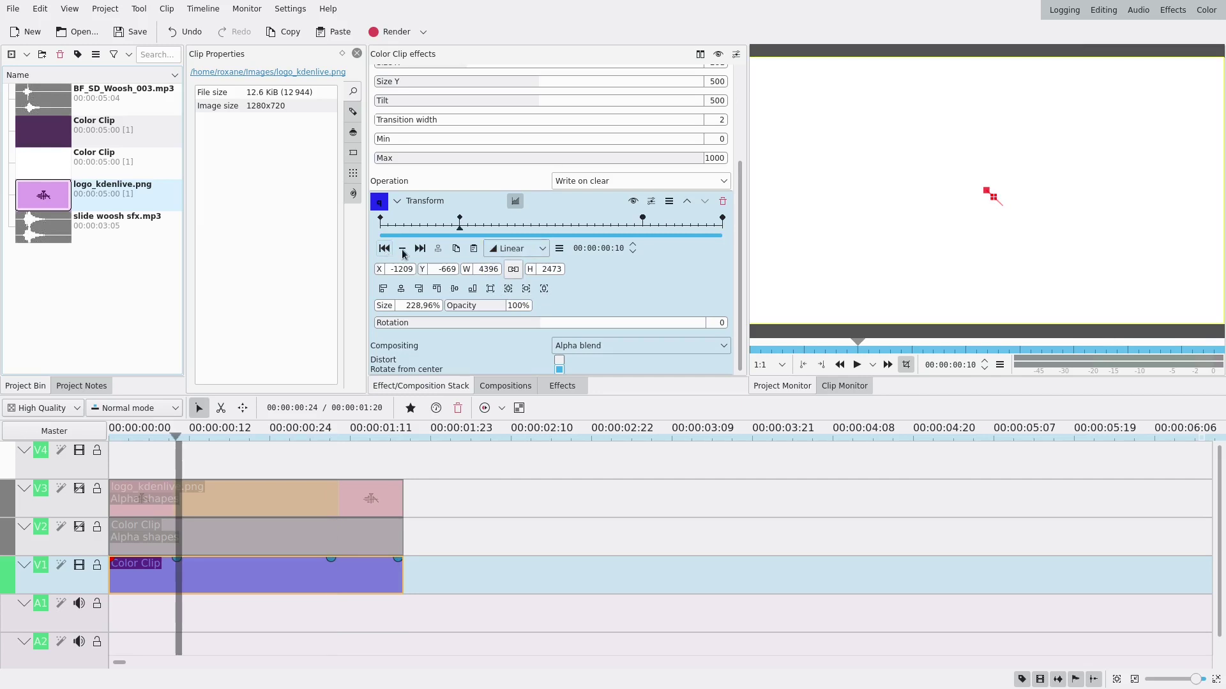
click(510, 249)
Step: Set the first keyframe to Smooth interpolation and make Smooth the default keyframe type
click(514, 293)
click(384, 249)
click(529, 249)
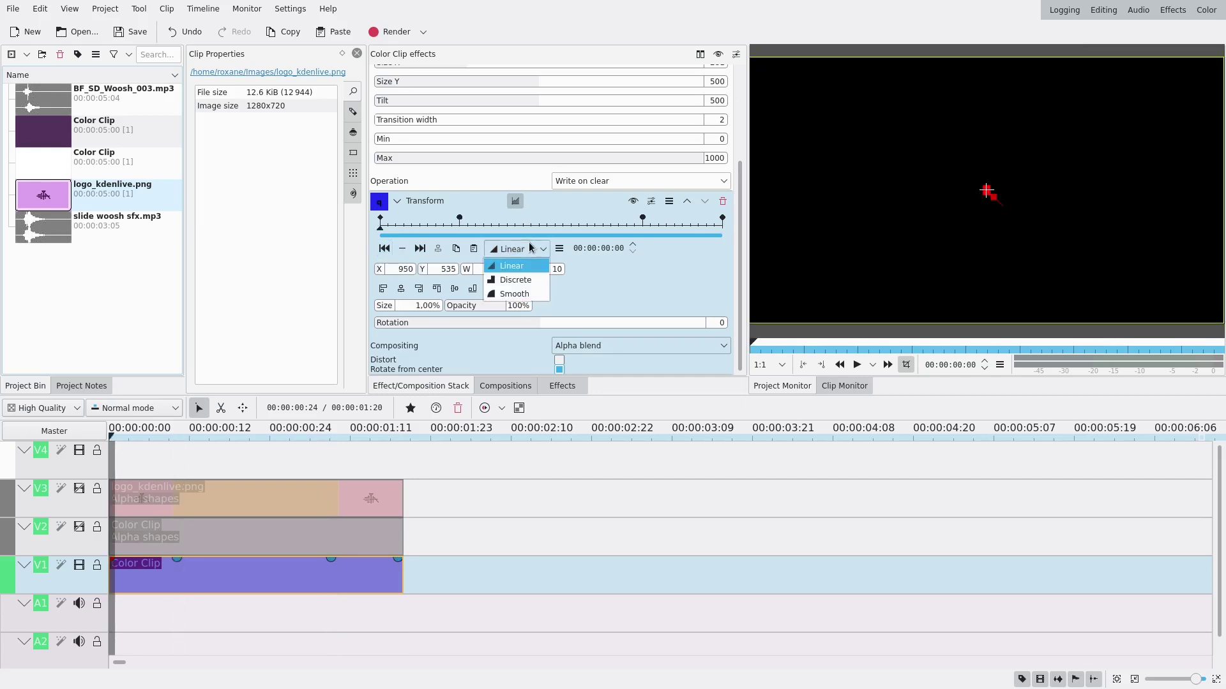
click(514, 293)
click(559, 248)
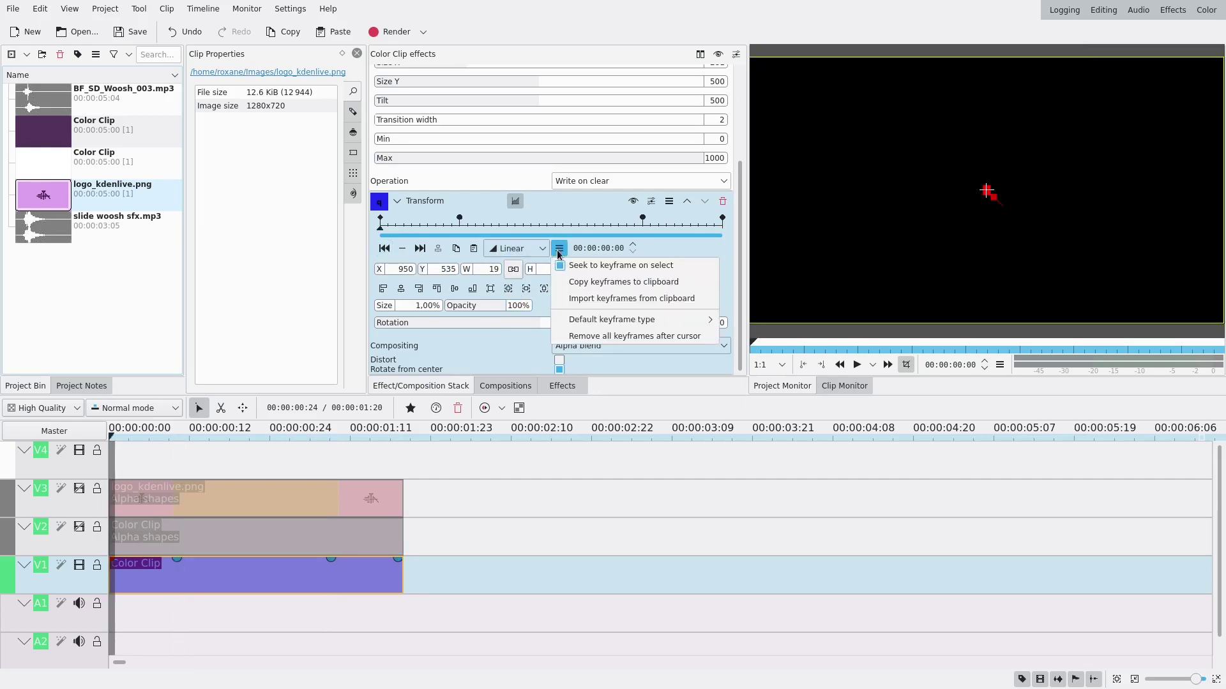
mouse_move(603, 319)
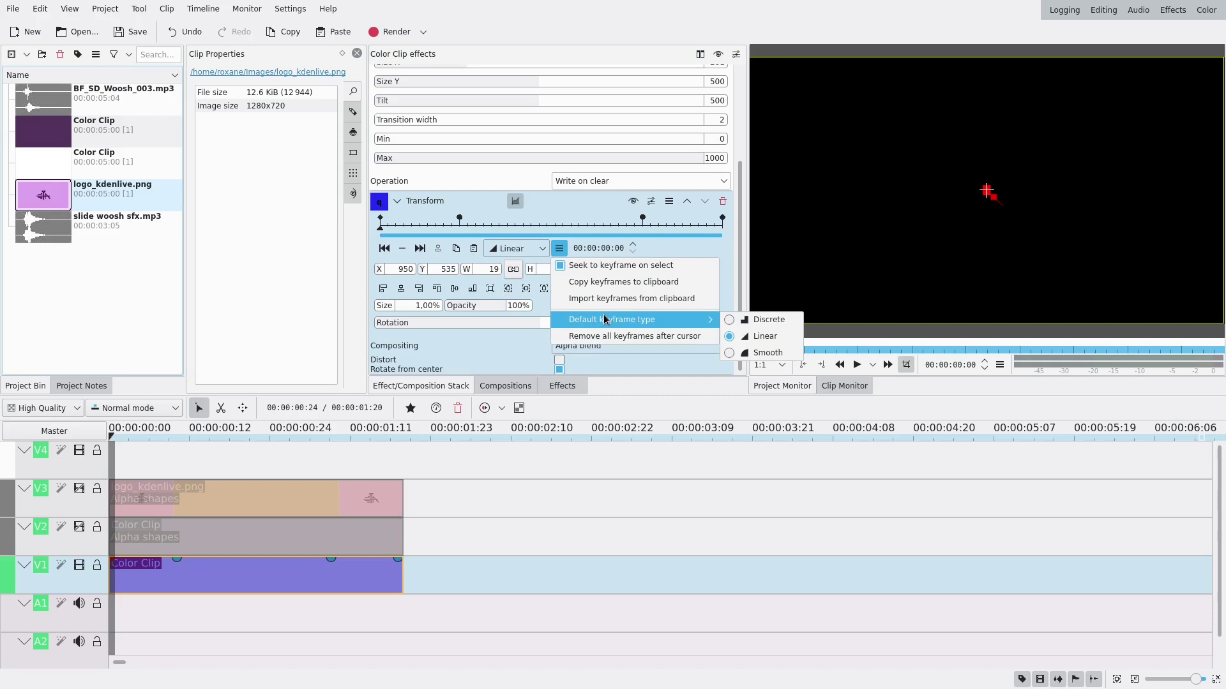
click(759, 353)
click(516, 248)
click(518, 294)
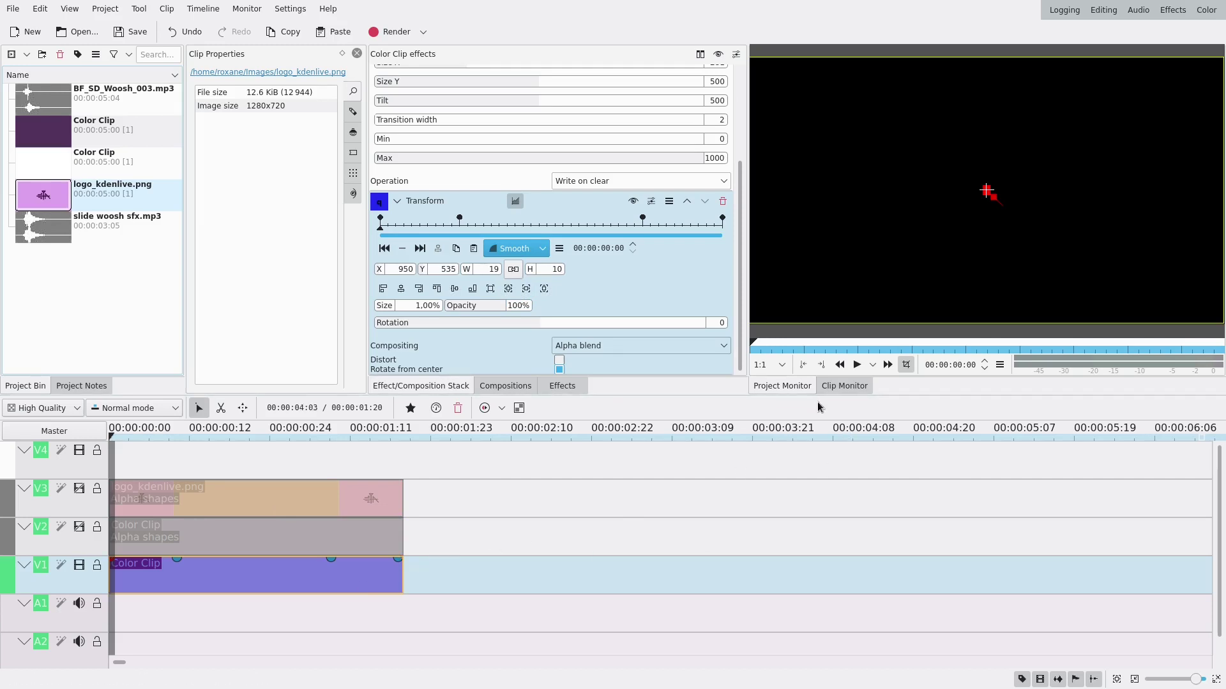
Step: Centre the circle horizontally and vertically at the 00:00:01:08 and 00:00:01:18 keyframes
click(420, 248)
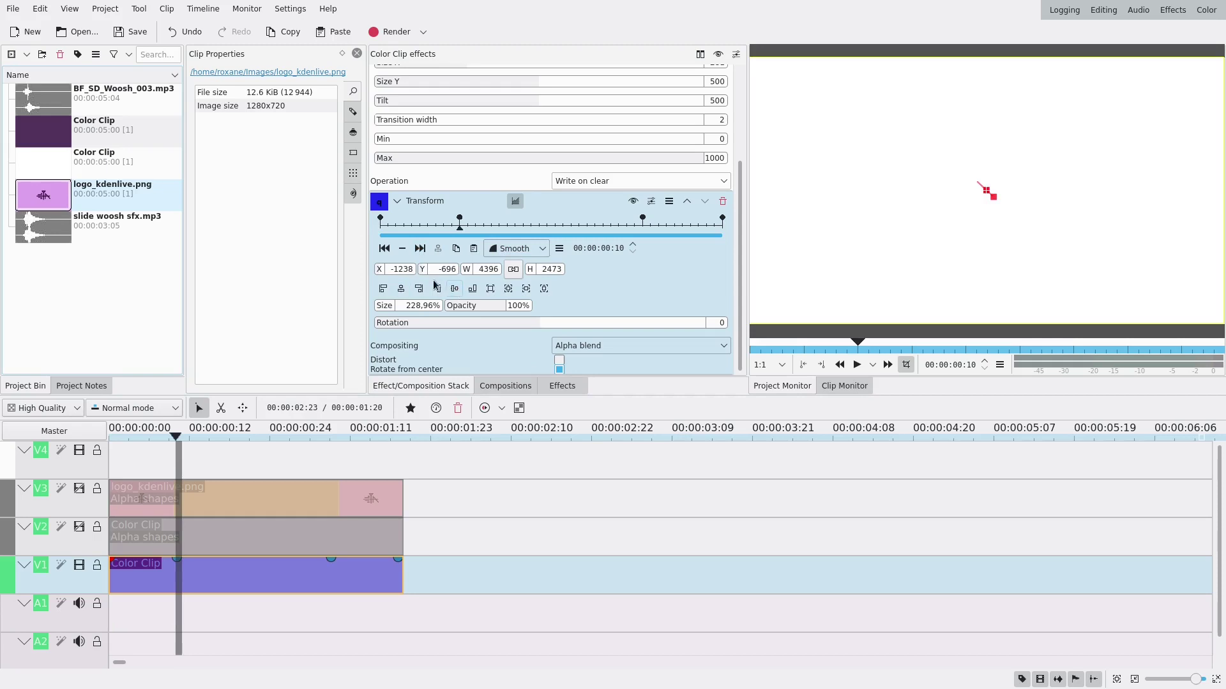
click(424, 250)
click(399, 290)
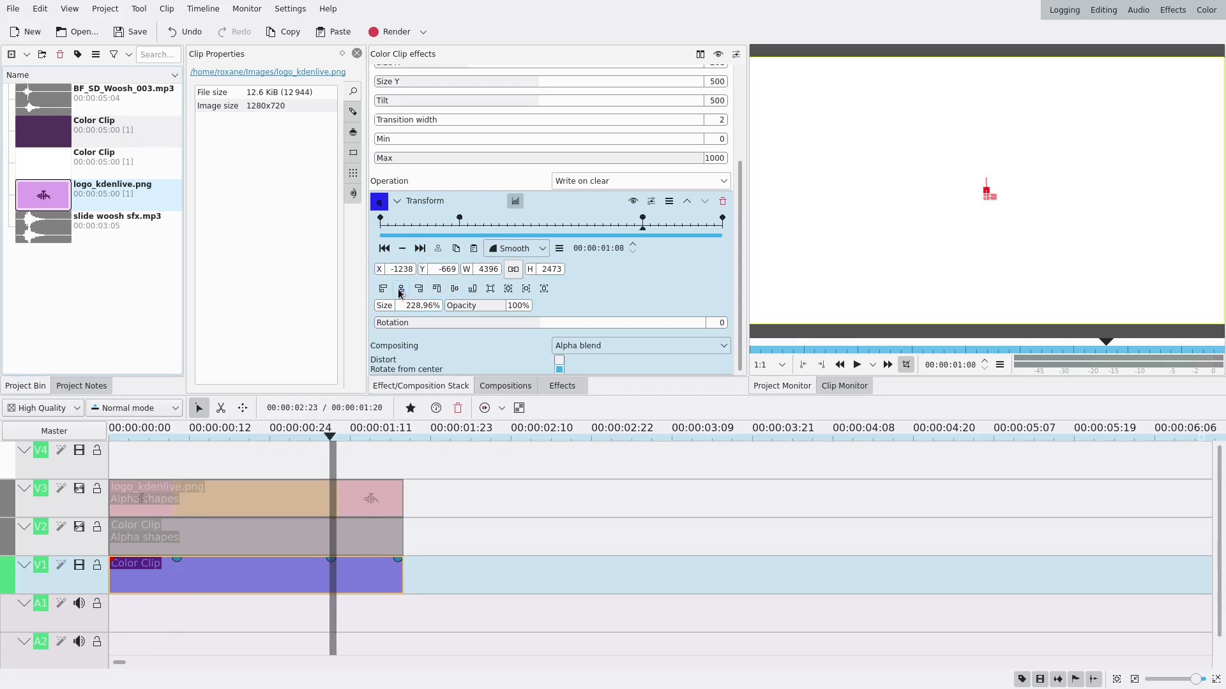
click(455, 289)
click(419, 248)
click(400, 289)
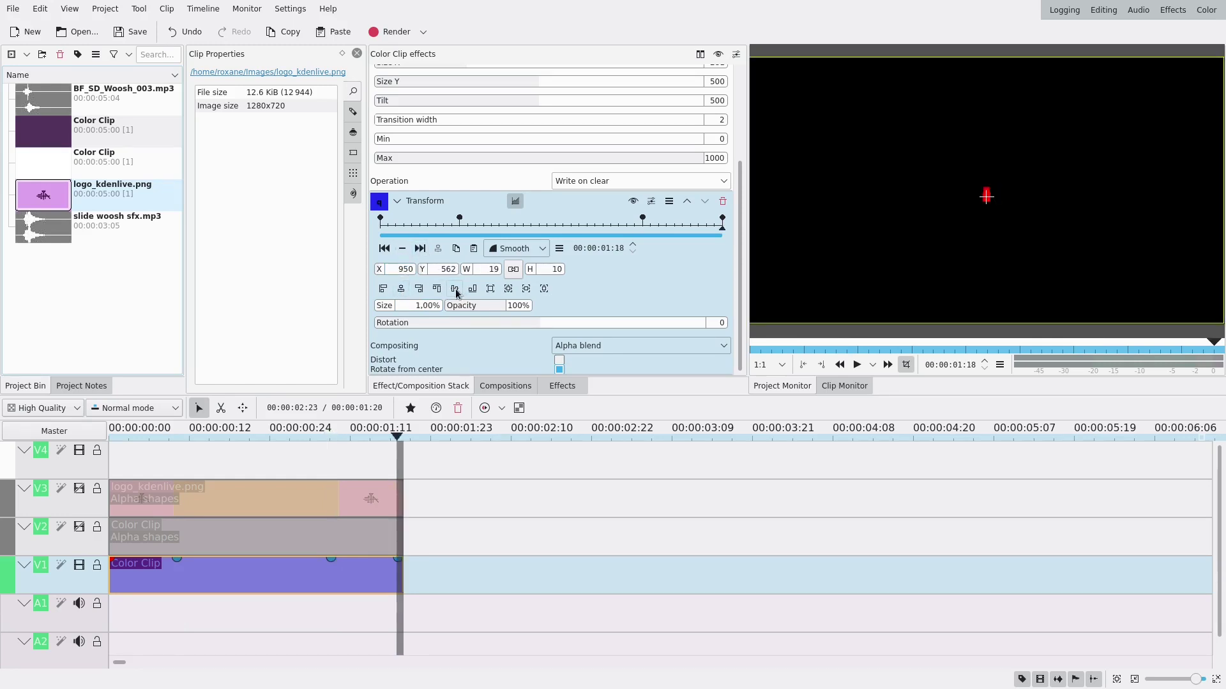
click(457, 290)
click(383, 248)
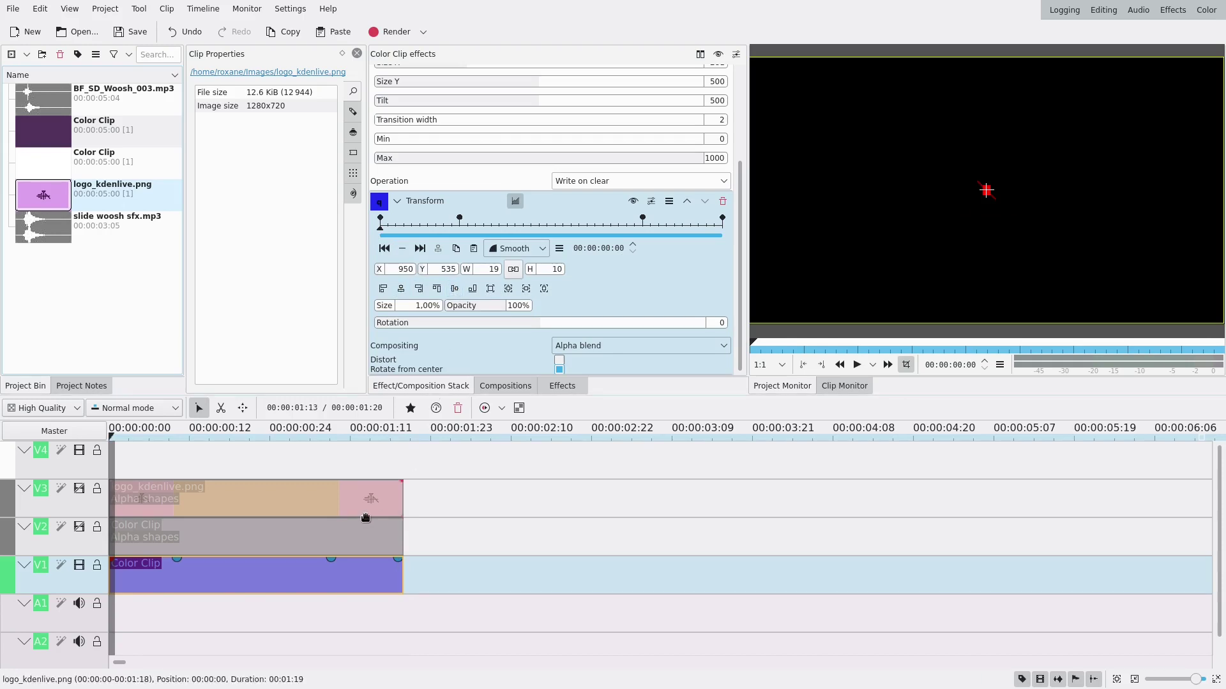
Step: Play back the circle animation and set the monitor preview resolution to 360p
click(856, 365)
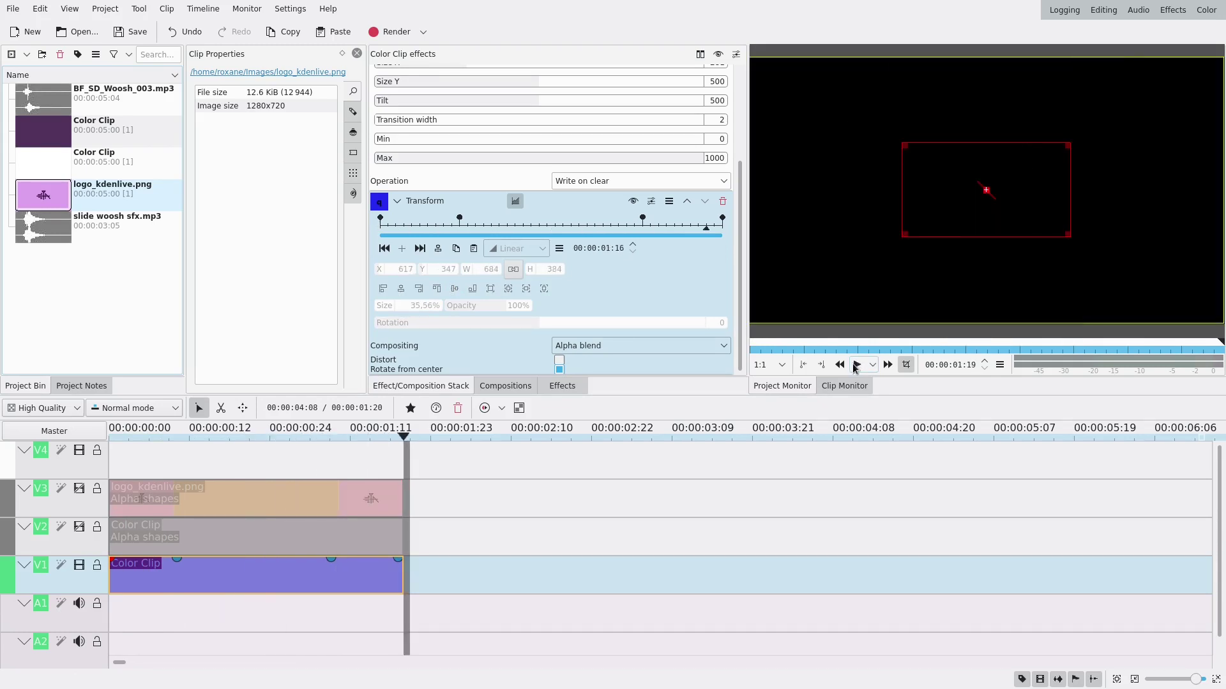
click(768, 365)
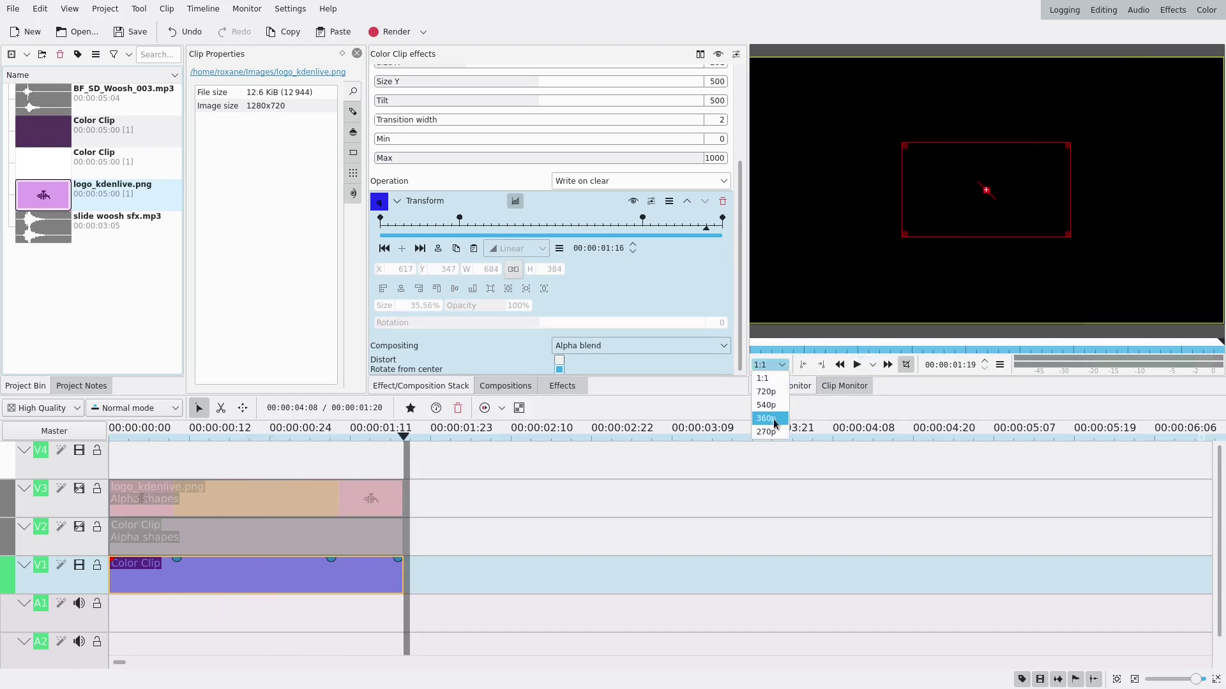
click(769, 419)
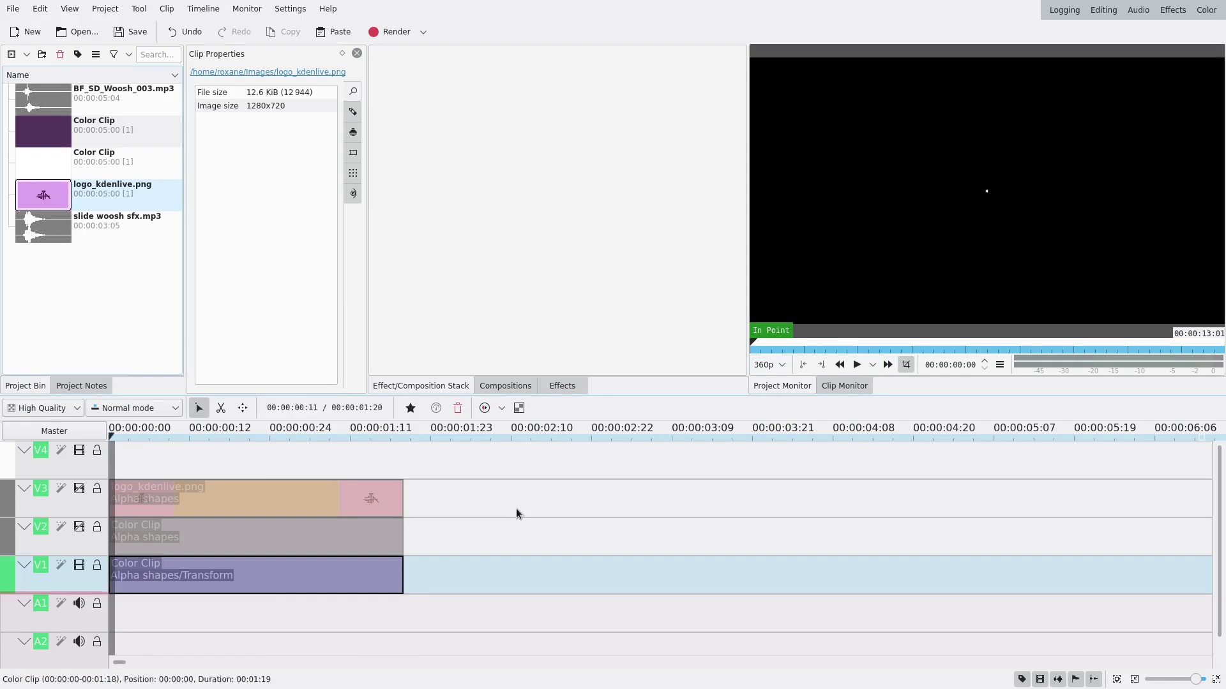
Step: Play the transition, then drag the V1 clip's Transform effect onto the purple V2 Color Clip and select it
click(856, 364)
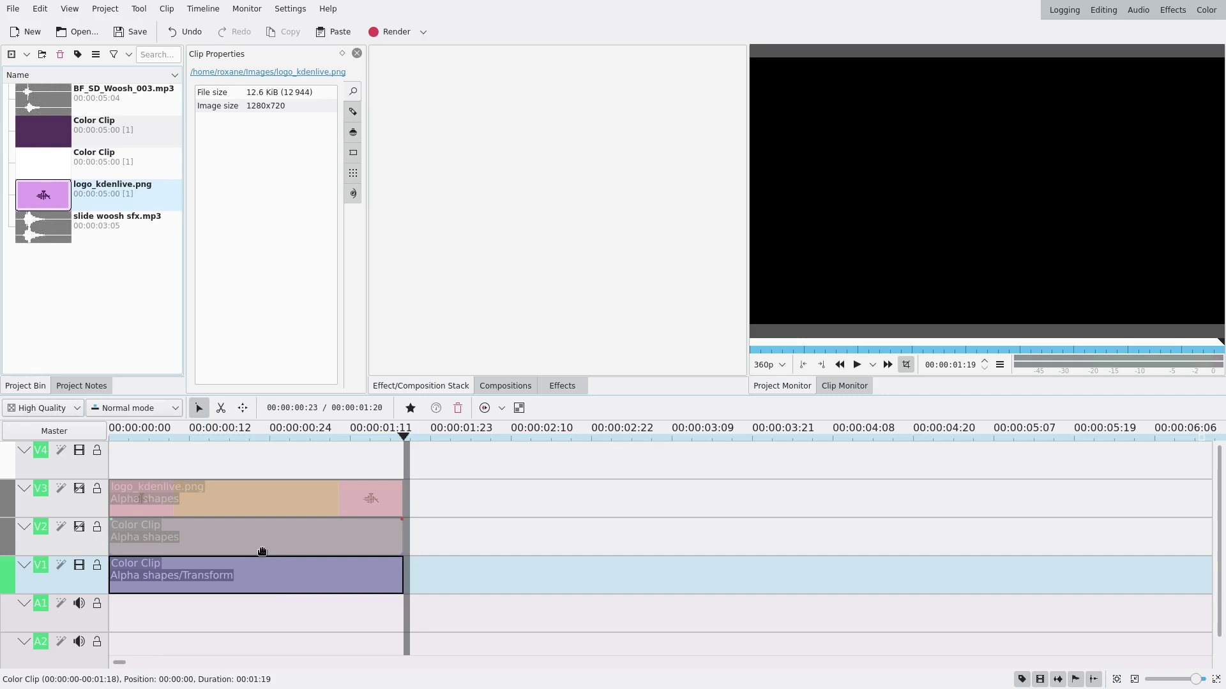
click(256, 573)
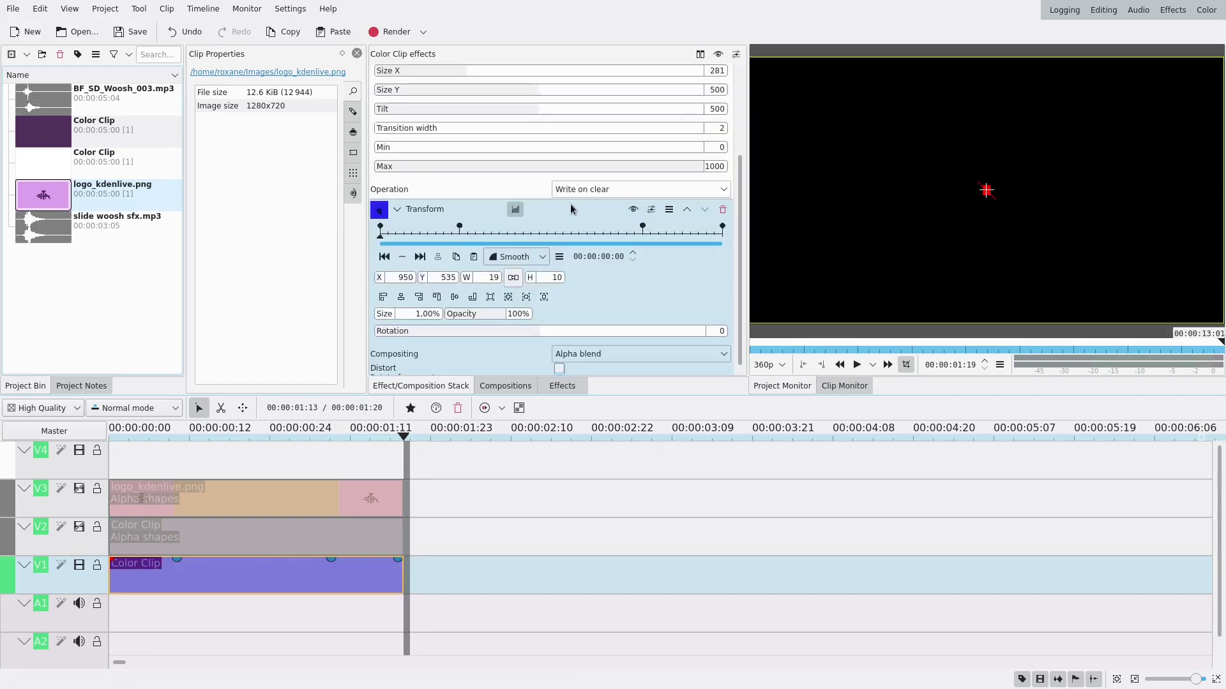
drag(571, 214, 285, 540)
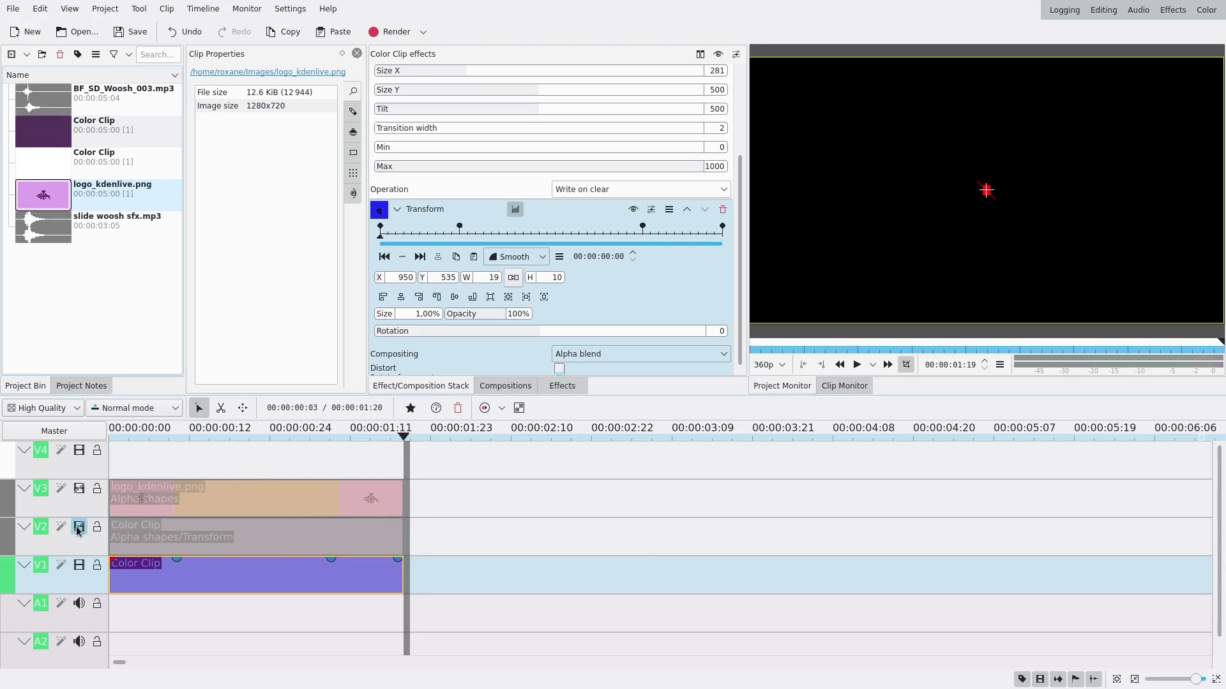
click(152, 431)
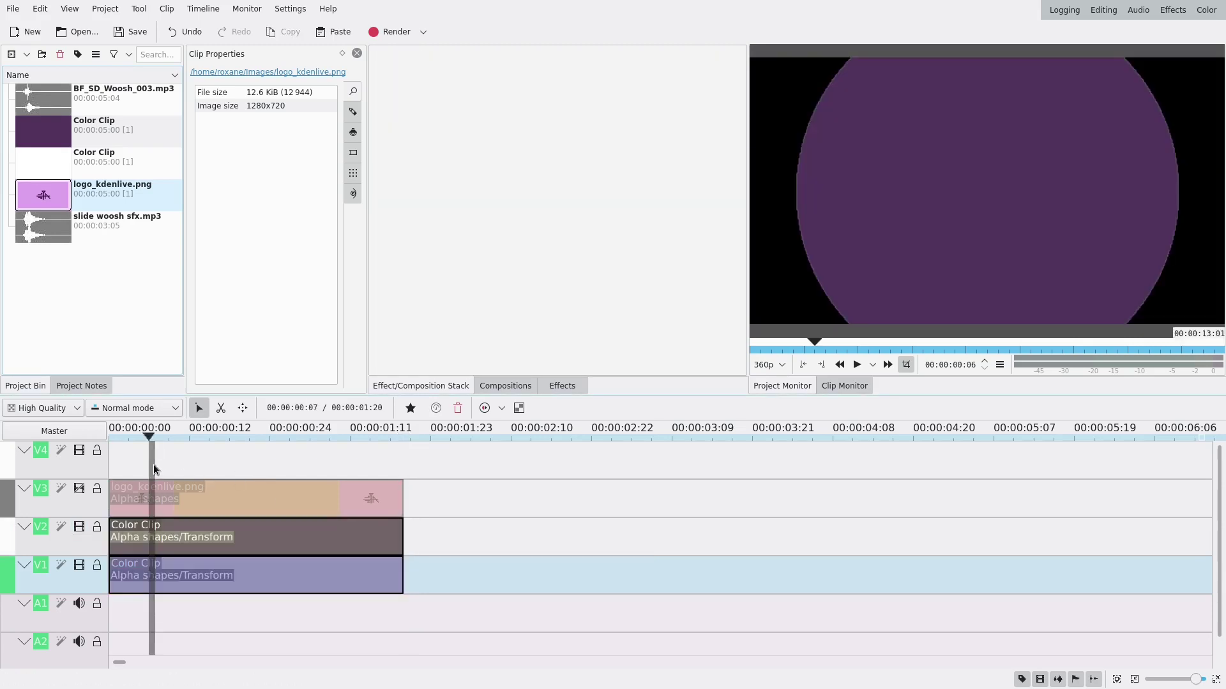
click(208, 539)
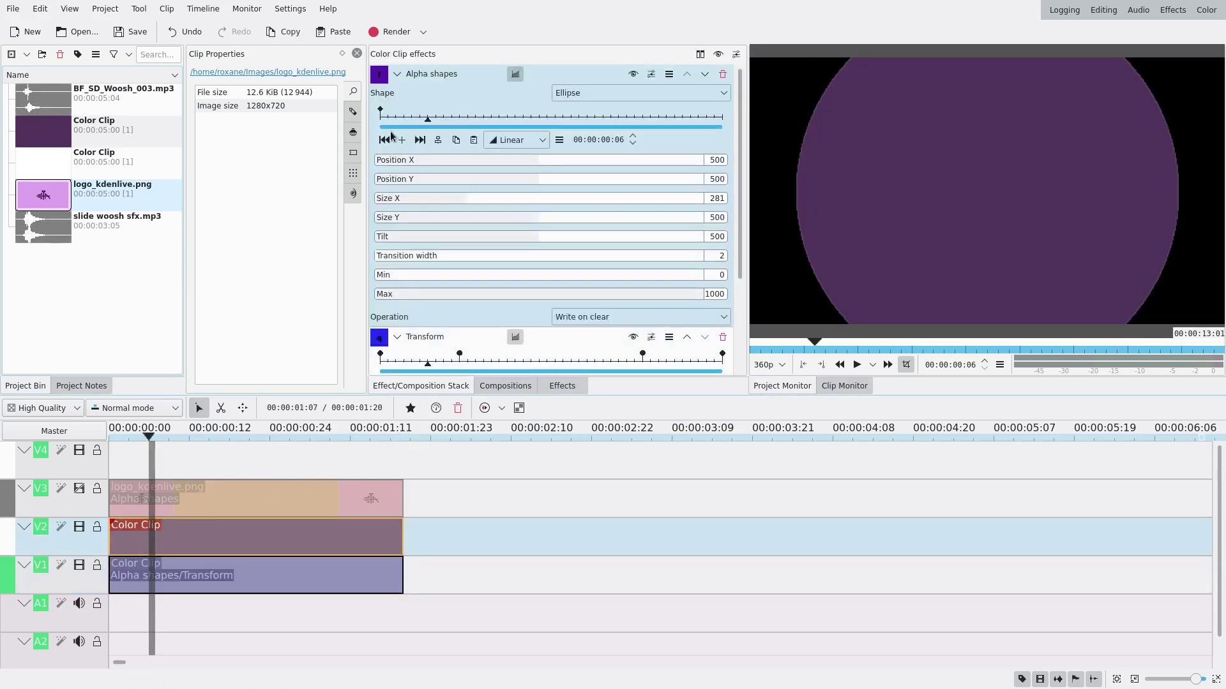
Step: At the 00:00:00:10 keyframe, resize the purple circle to 155% and centre it in the frame
click(397, 73)
click(465, 123)
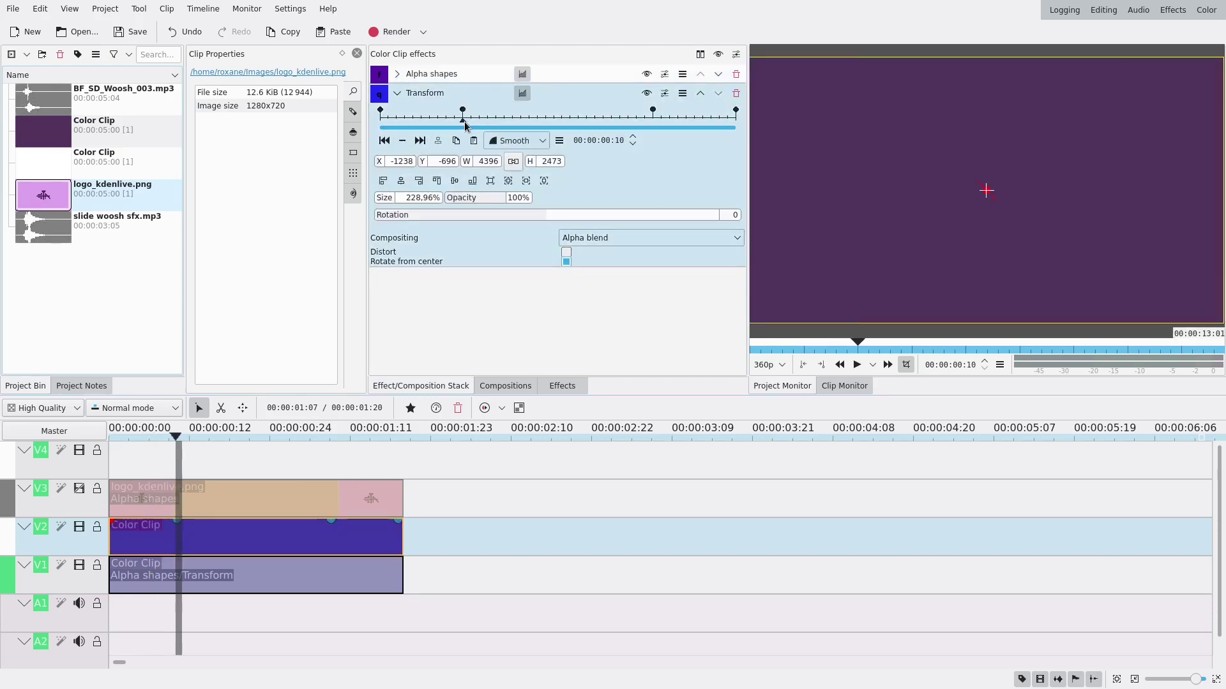
drag(385, 202, 294, 205)
click(401, 180)
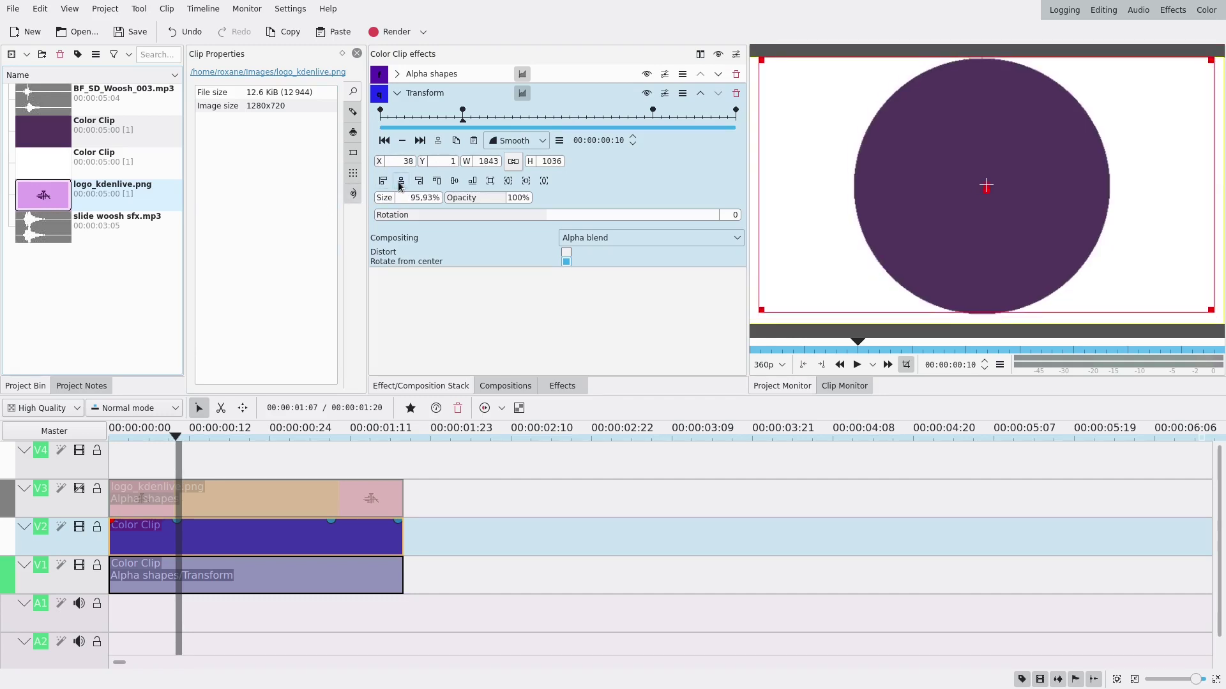
click(459, 181)
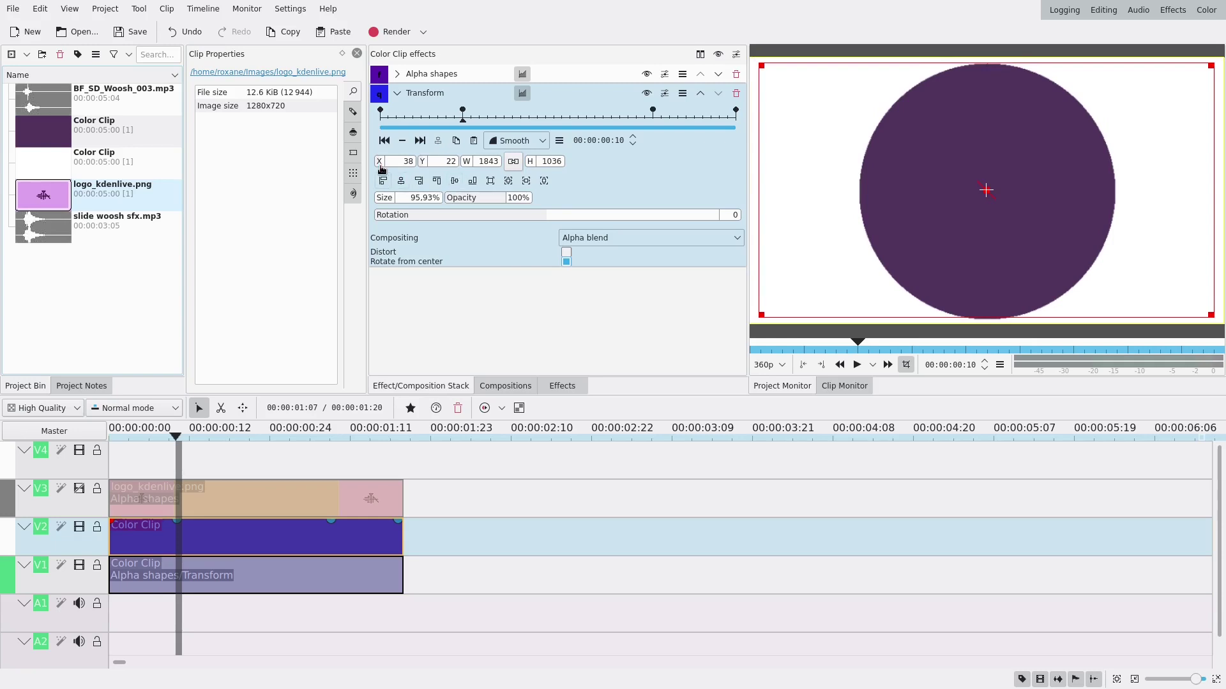
drag(389, 202, 429, 198)
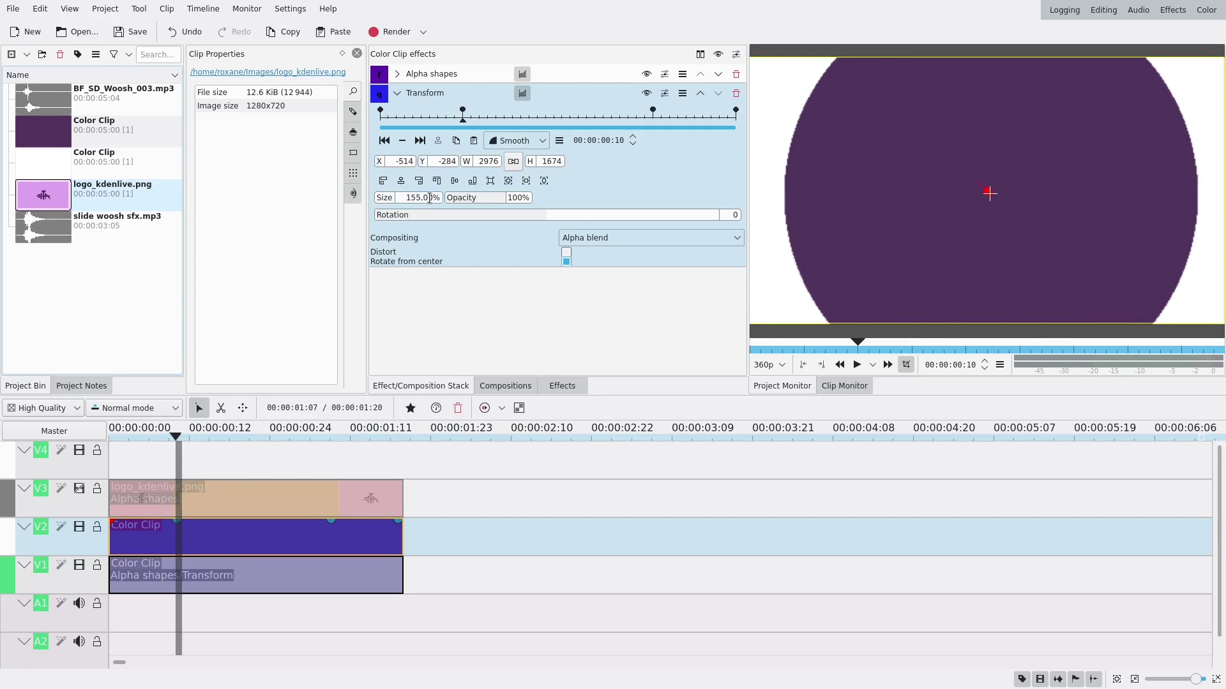
click(402, 182)
click(455, 181)
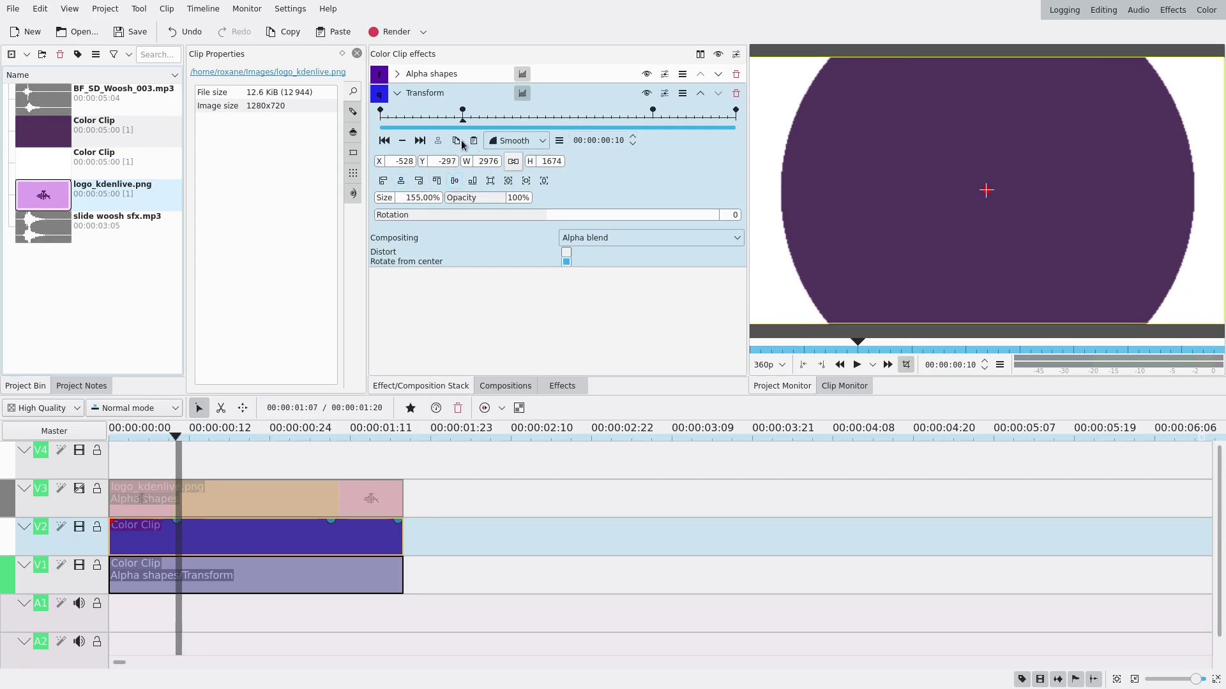
Step: Set the purple circle's Size to 155% at the 00:00:01:08 keyframe
click(420, 141)
double_click(441, 199)
text(15)
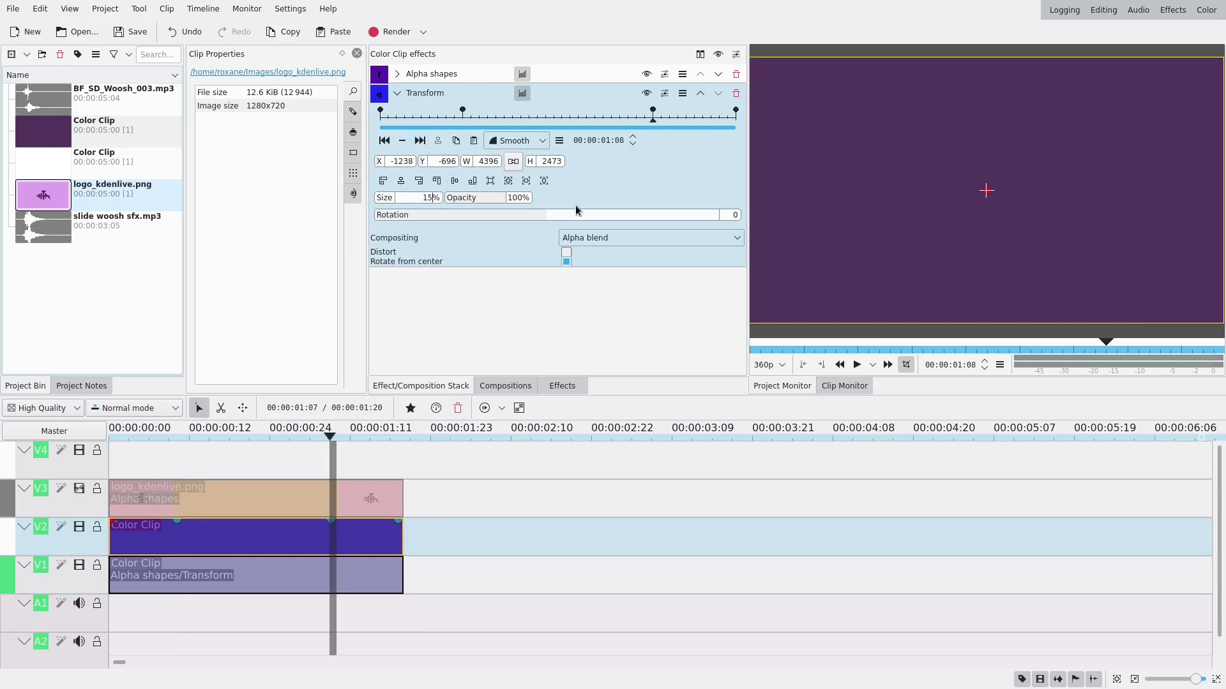
key(Return)
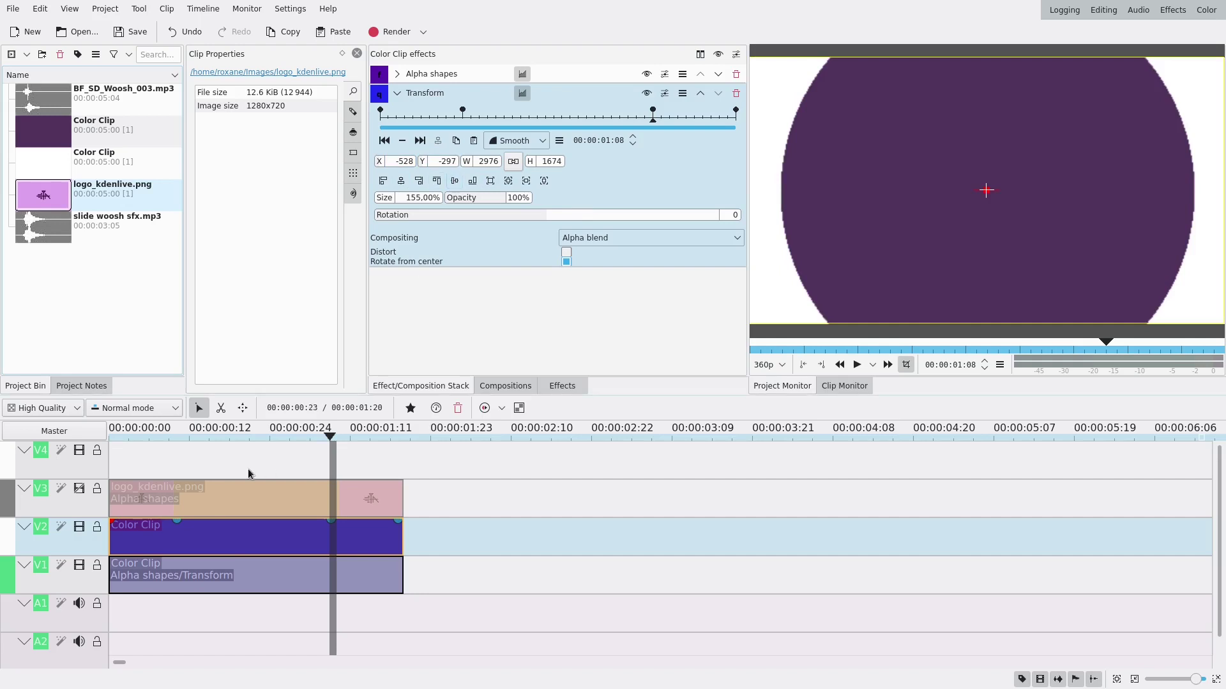
Step: Preview the transition in the monitor and scrub through its start
click(225, 459)
click(843, 385)
click(857, 368)
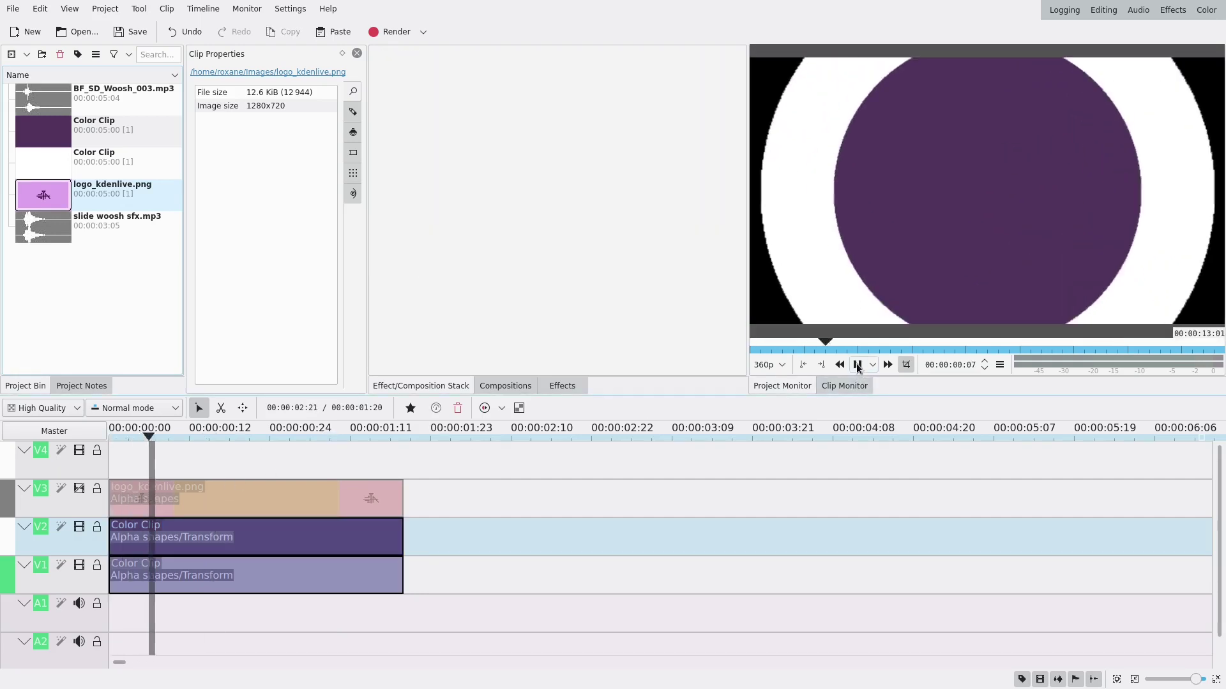
click(856, 364)
click(161, 465)
mouse_move(157, 465)
mouse_down()
mouse_move(120, 468)
mouse_move(172, 468)
mouse_up()
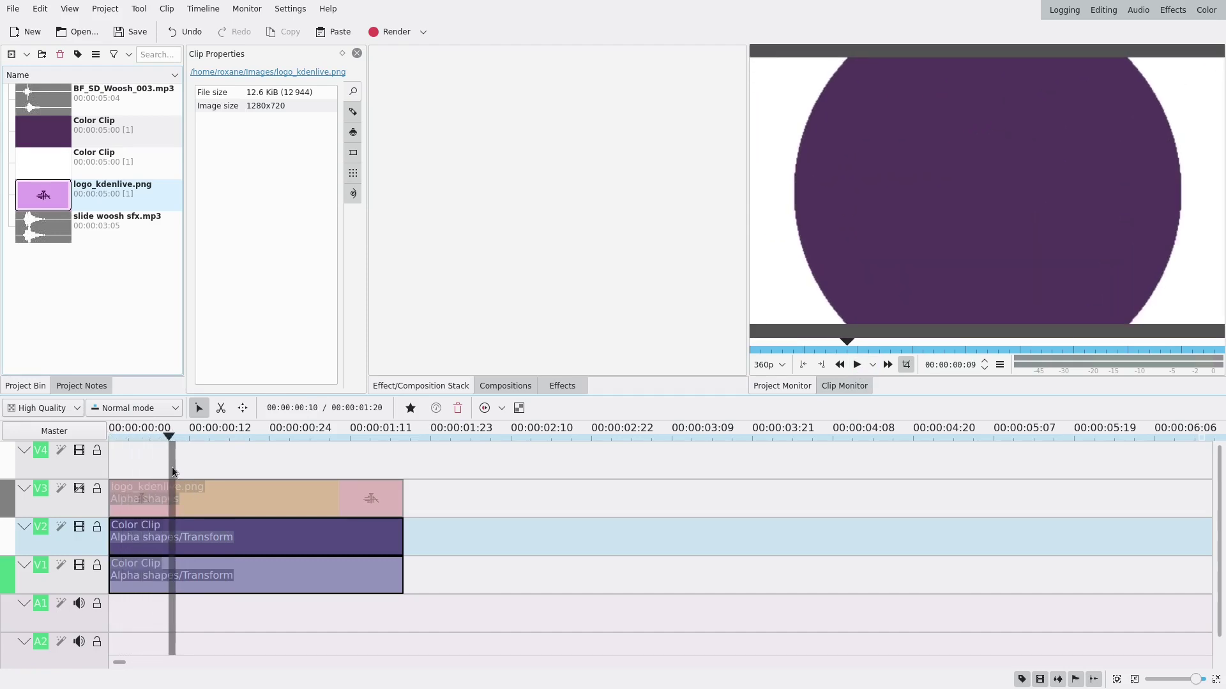
Step: Set the V1 white circle's Transform Size to 255% at the 00:00:00:10 keyframe
click(190, 570)
click(465, 236)
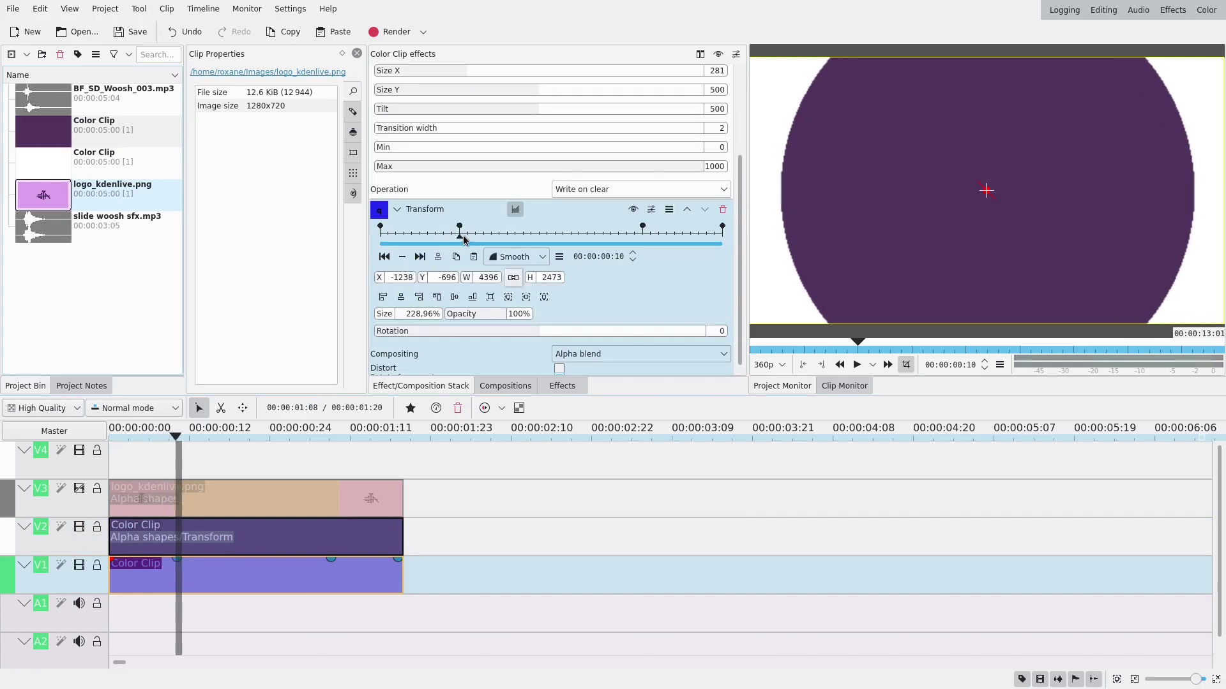
click(412, 313)
text(255)
key(Return)
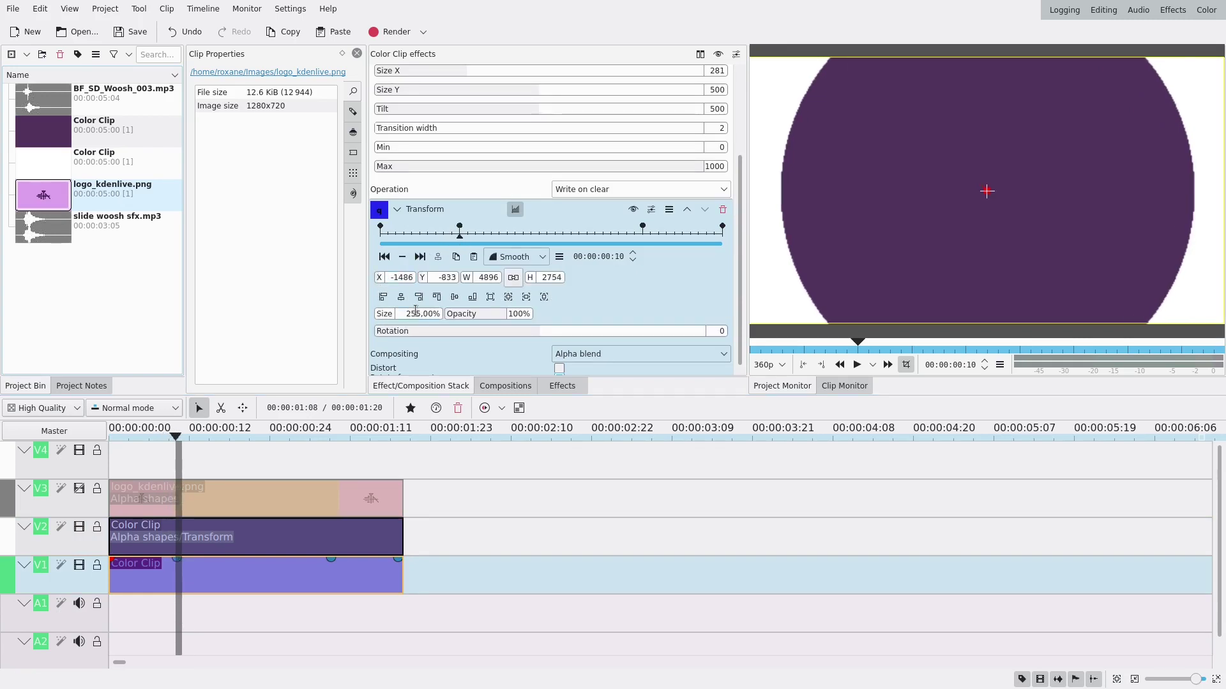
Step: Set the white circle's Size to 265% at 00:00:01:08, then scrub to 00:00:00:16
click(422, 258)
click(392, 318)
text(265)
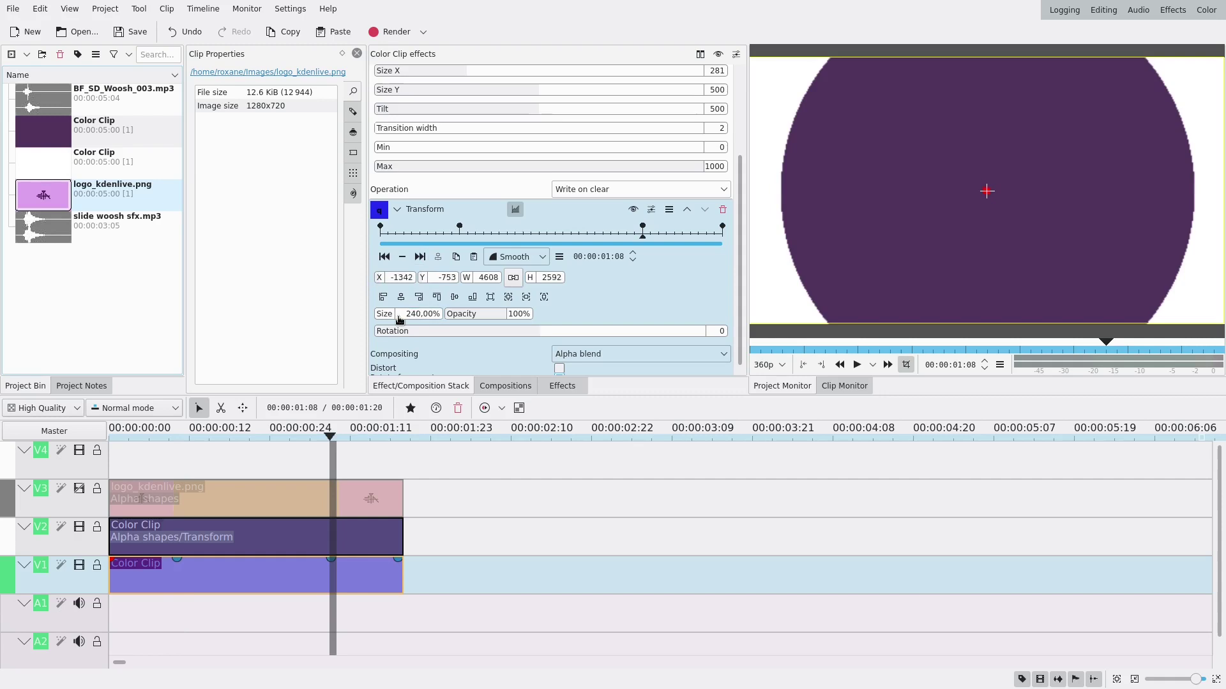
key(Return)
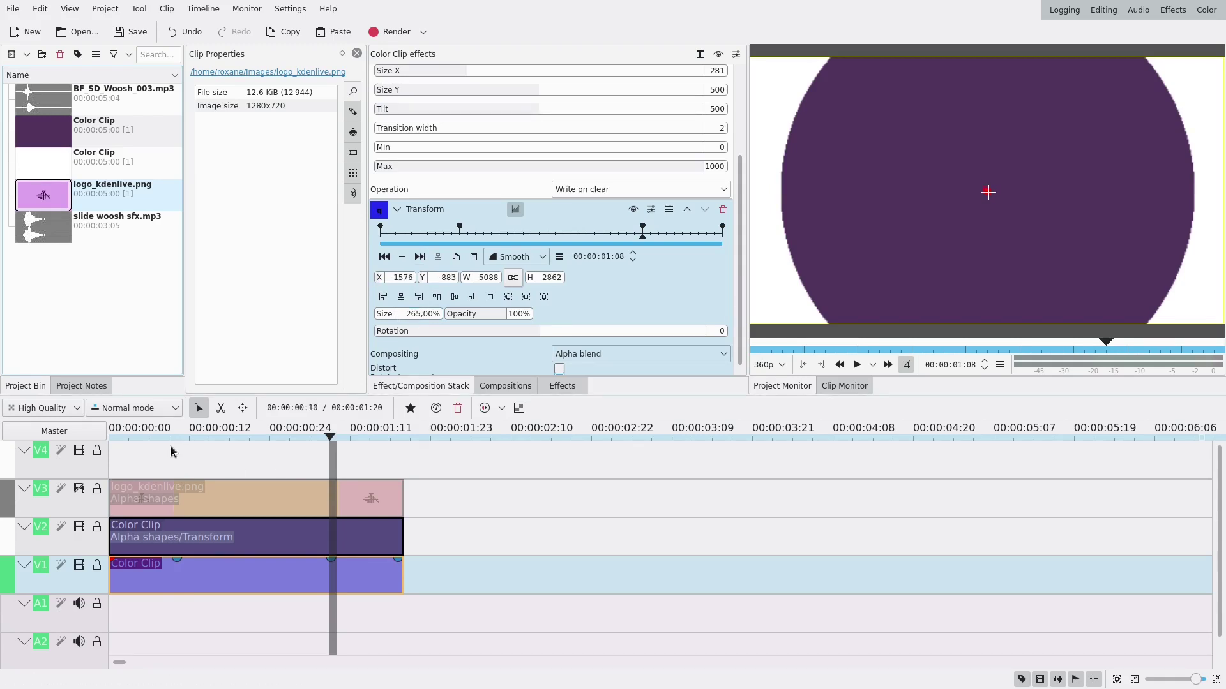
click(223, 541)
drag(150, 454, 287, 477)
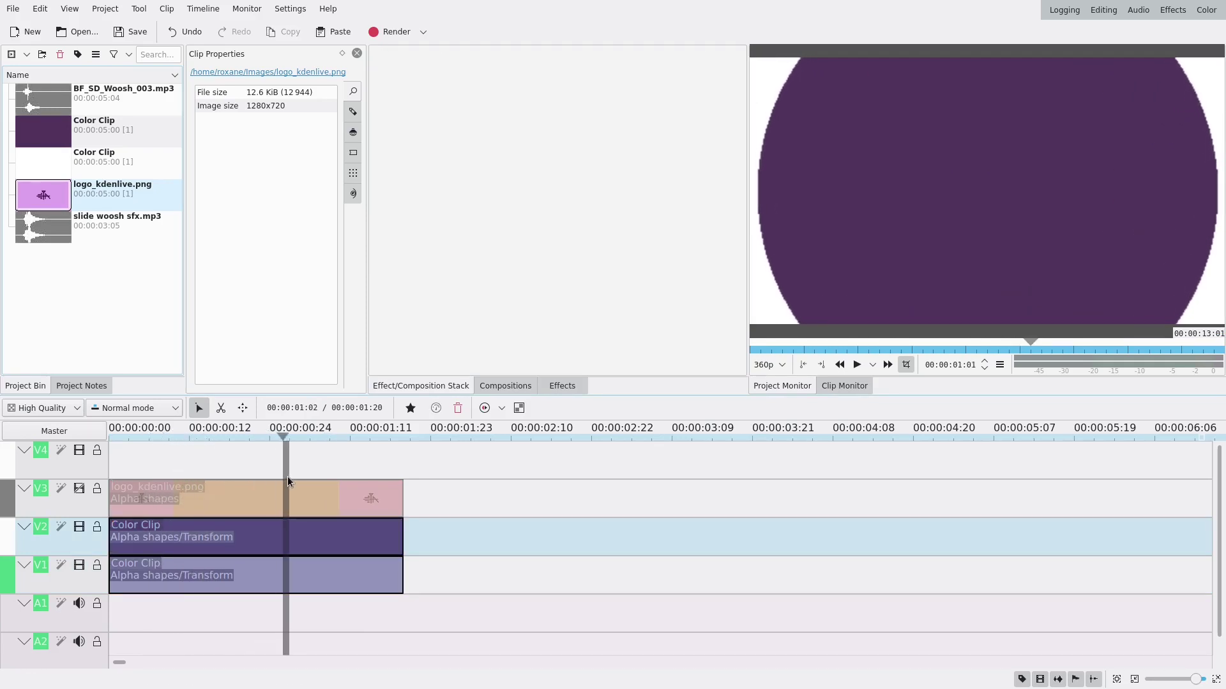
Step: Shrink the logo clip's Alpha shapes ellipse to Size X 218 and Size Y 385
click(231, 544)
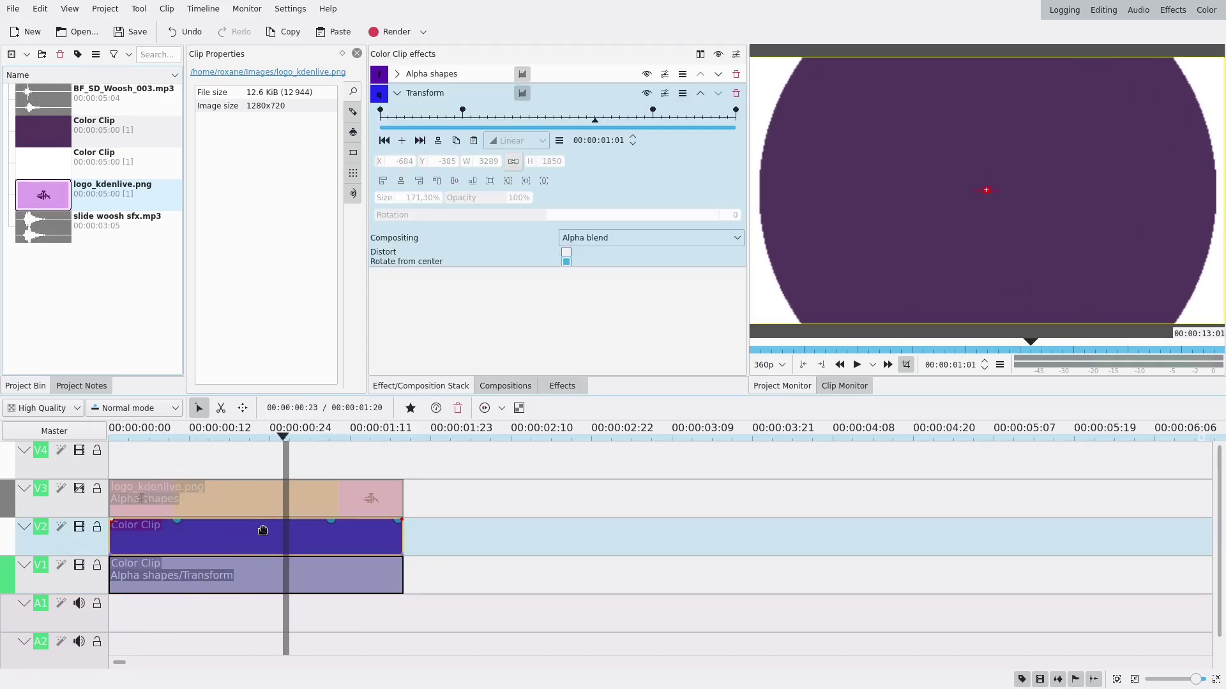
click(221, 497)
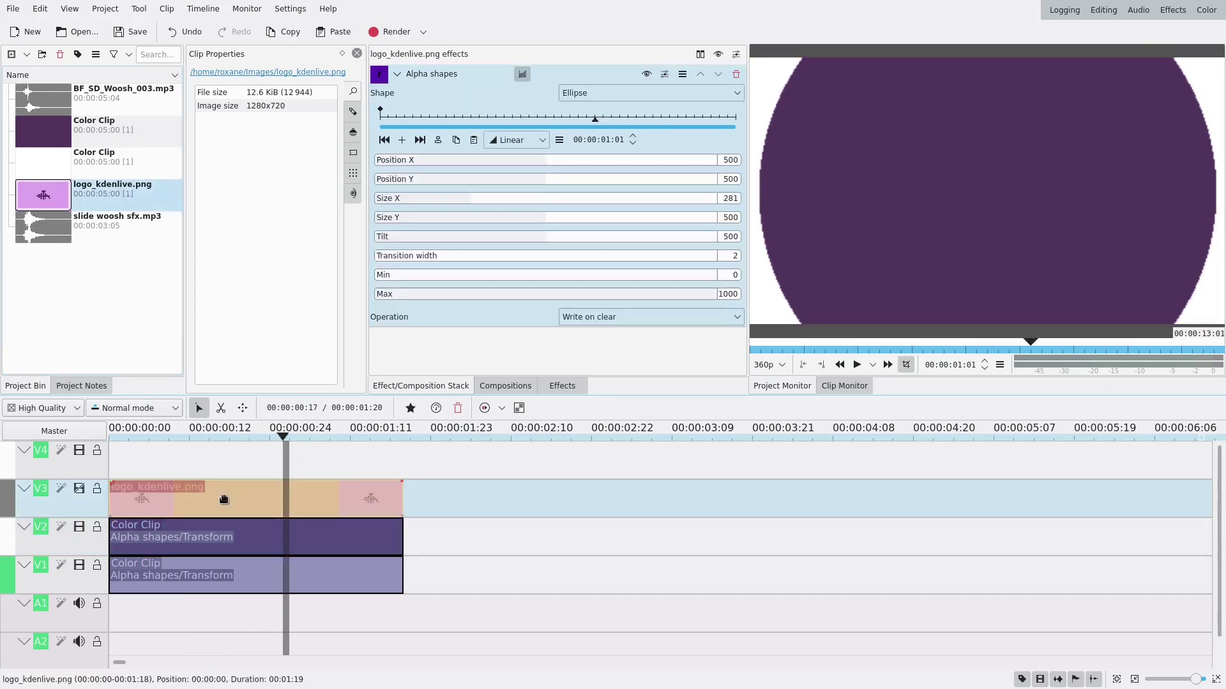
click(226, 542)
click(225, 511)
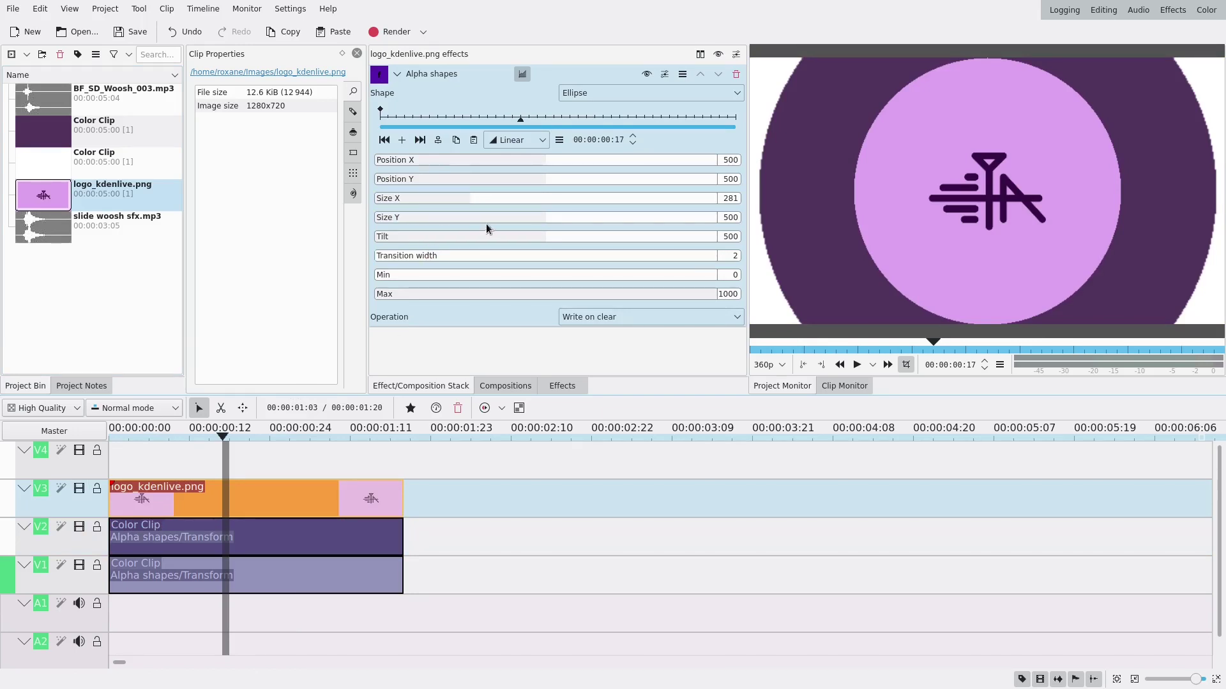
click(444, 202)
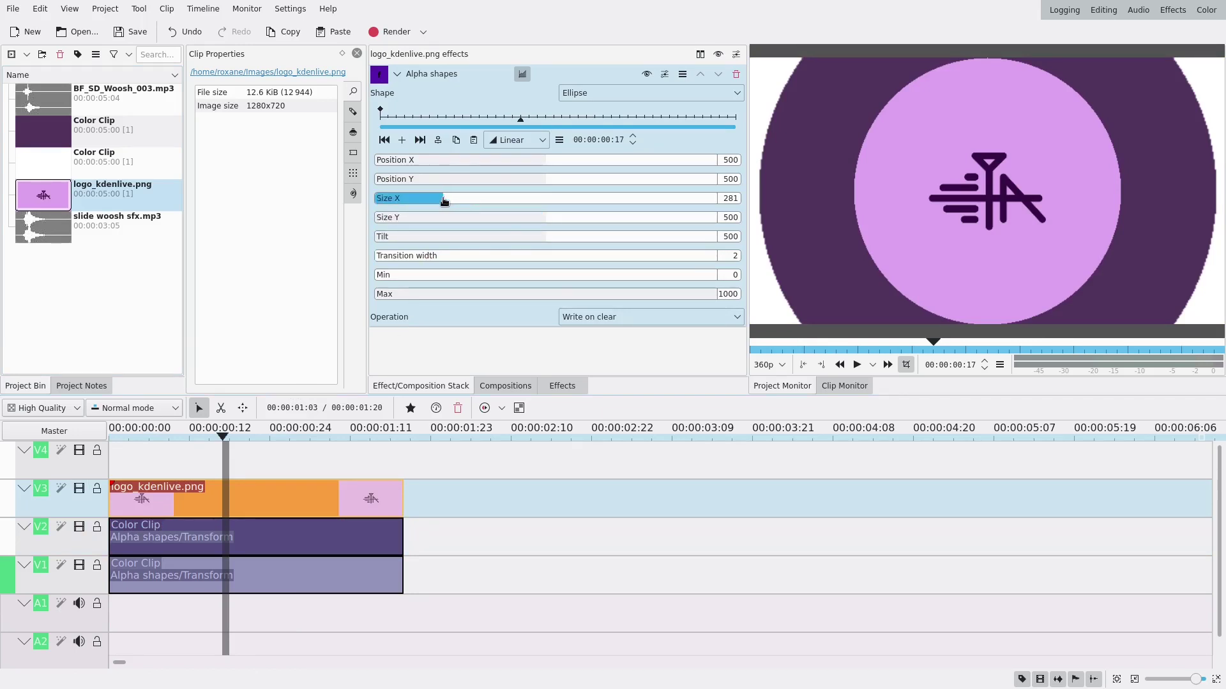
click(507, 218)
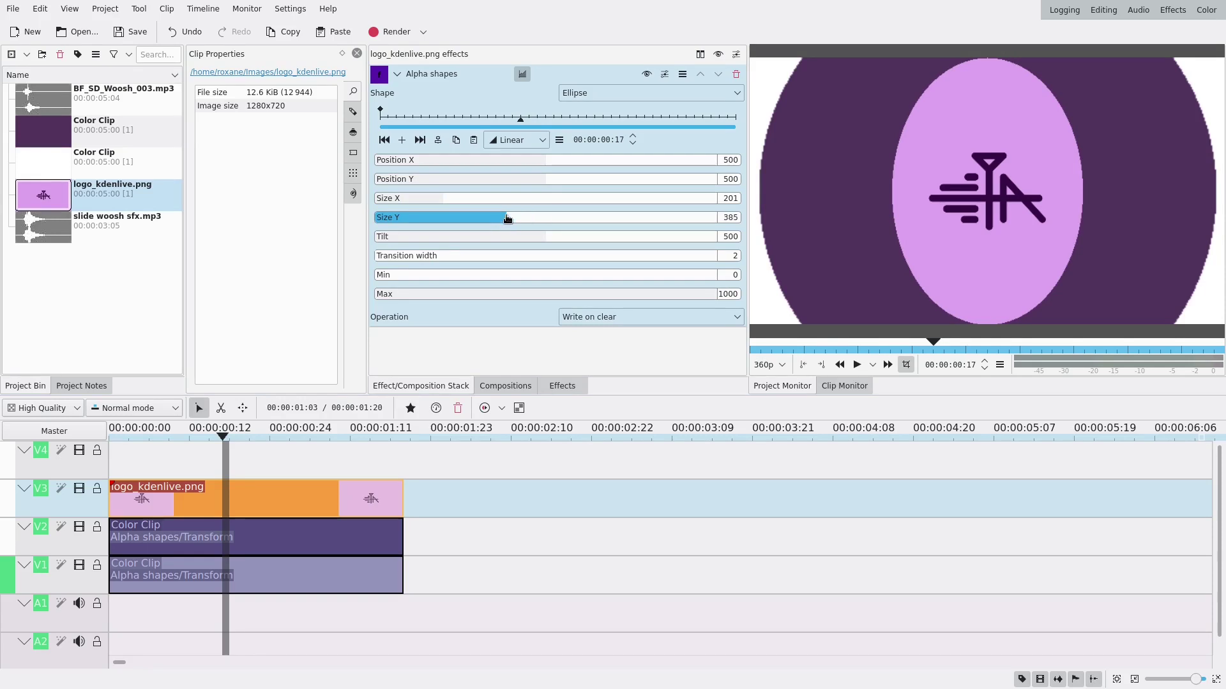
click(451, 201)
click(450, 201)
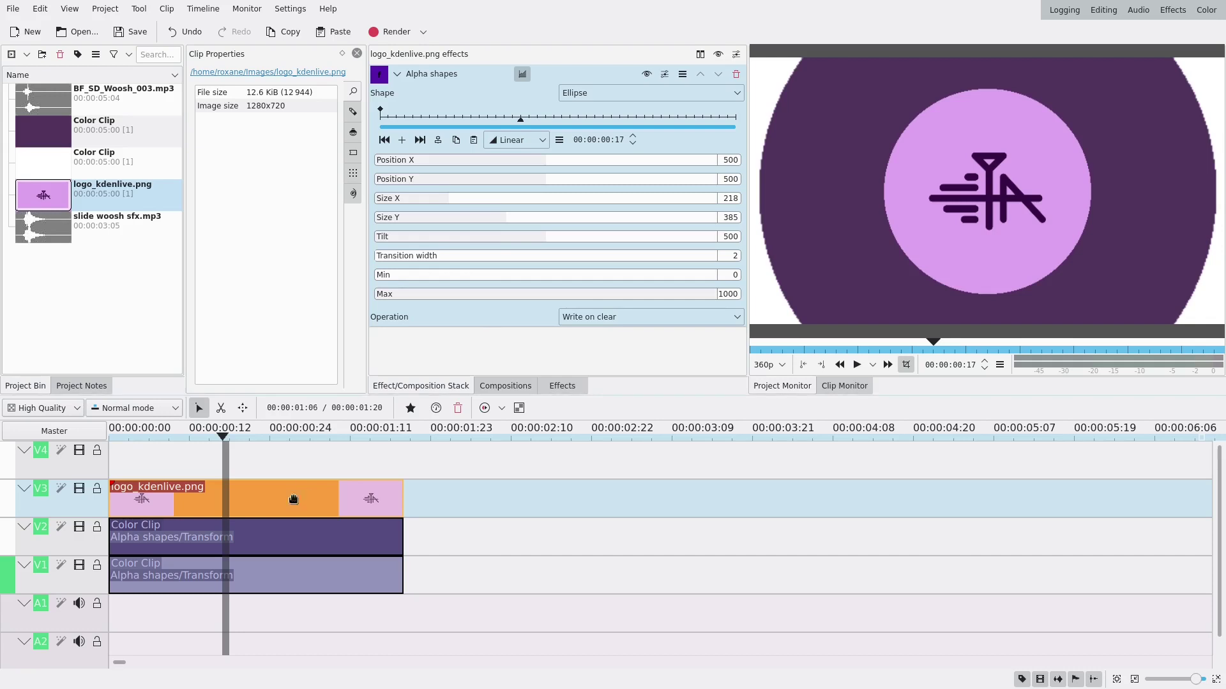
Step: Scale the logo clip's Transform to 75% at the 00:00:00:10 keyframe
click(273, 539)
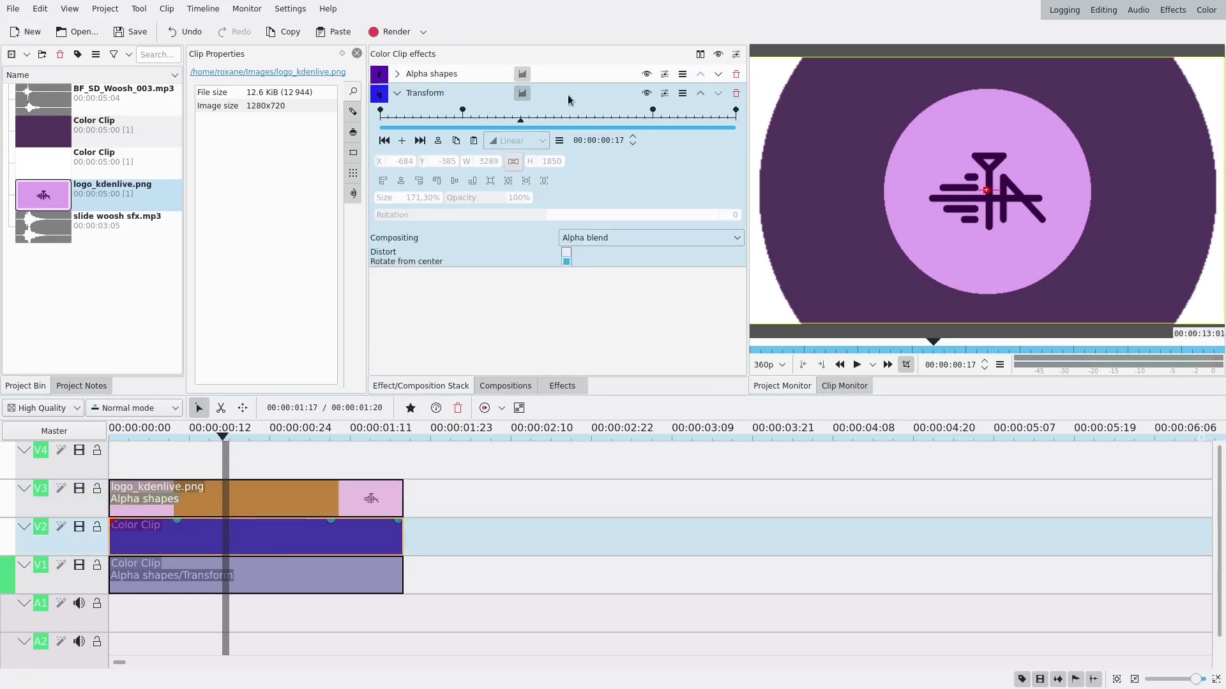
click(285, 497)
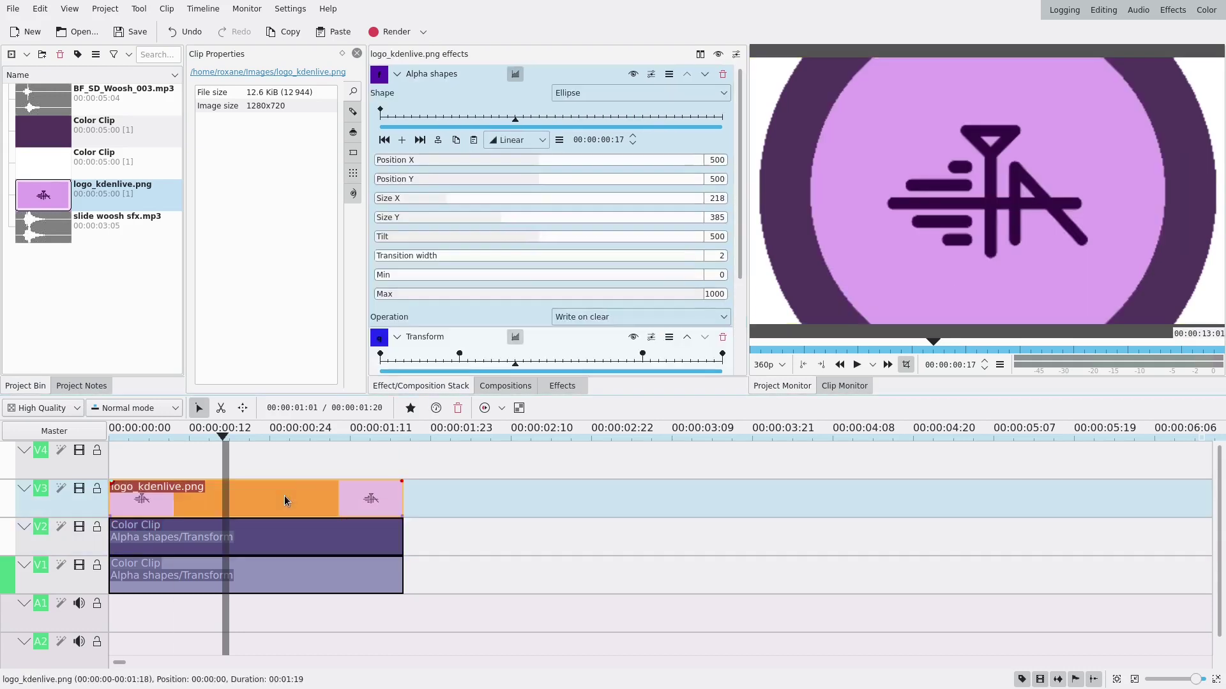
click(397, 74)
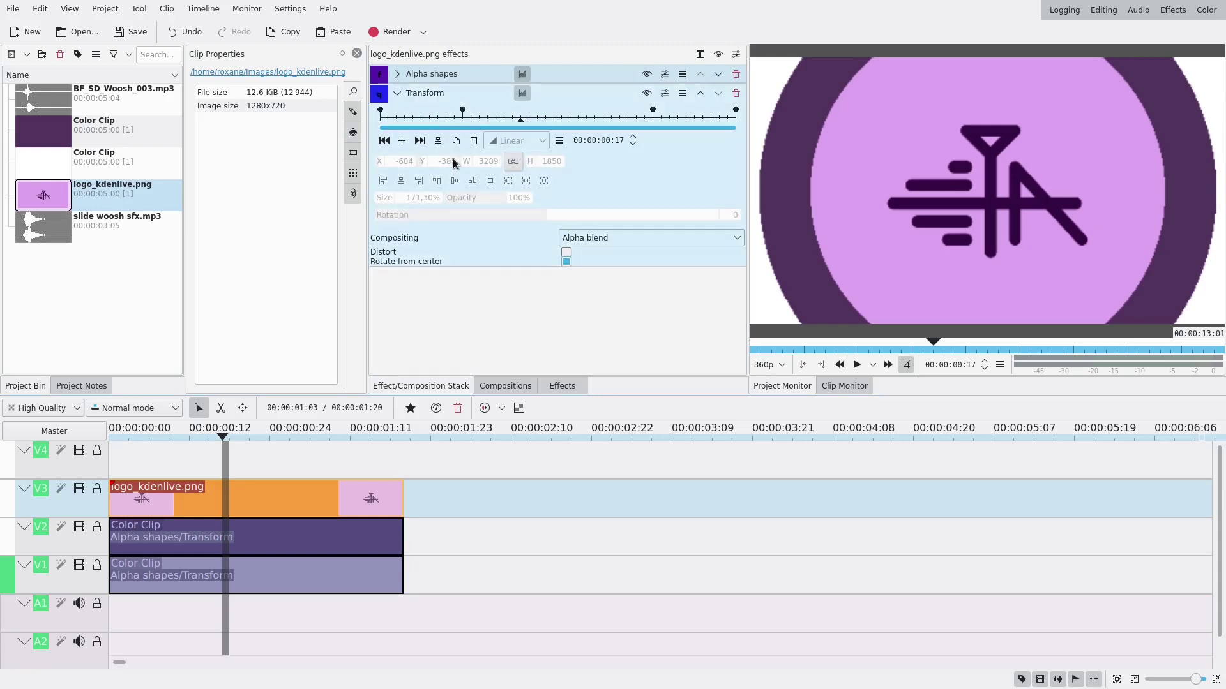
click(464, 124)
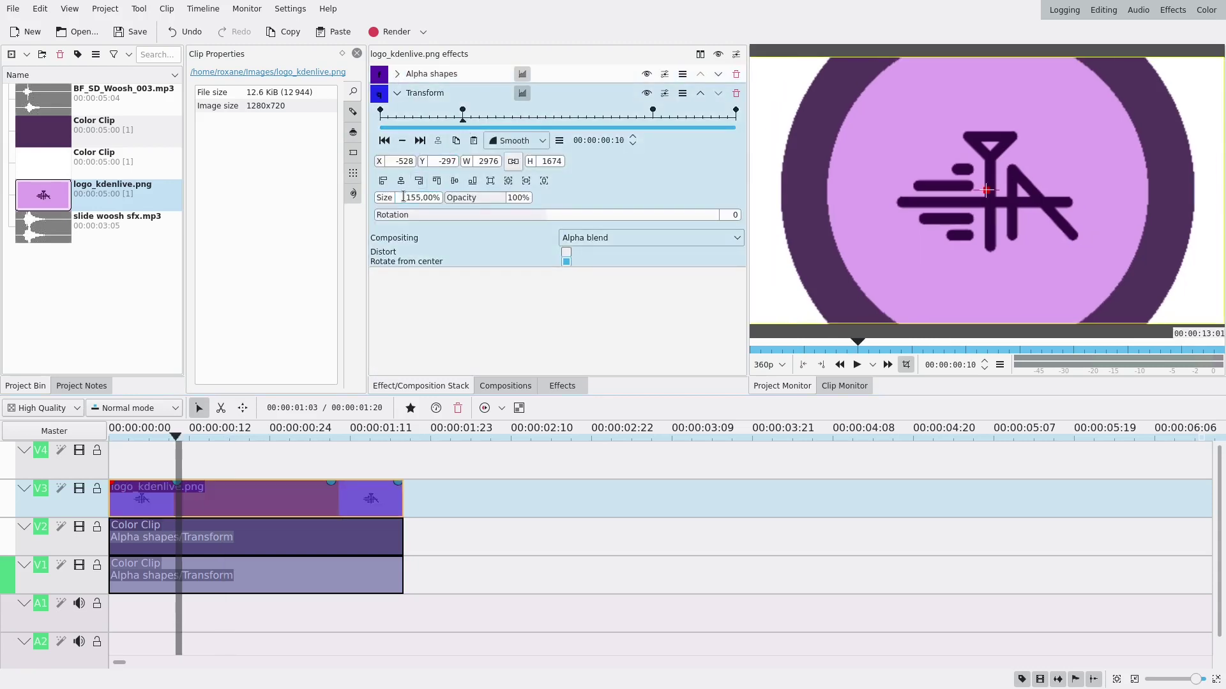
drag(403, 196, 475, 203)
text(100)
key(Return)
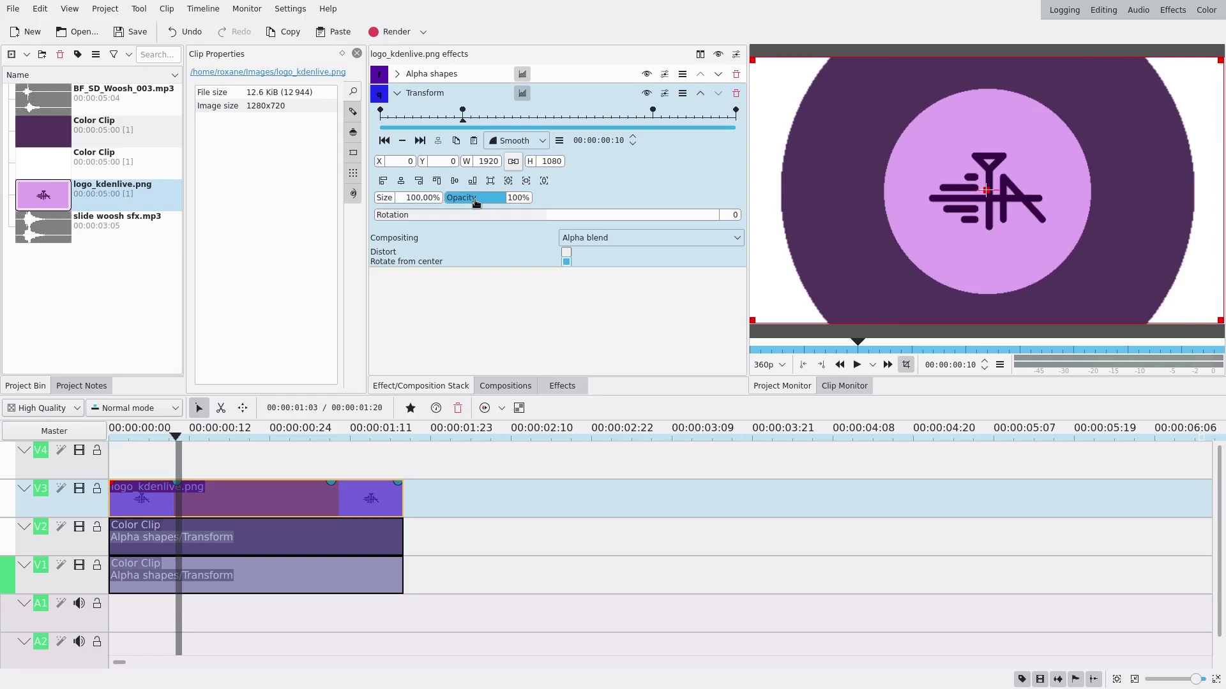
double_click(421, 197)
text(75)
key(Return)
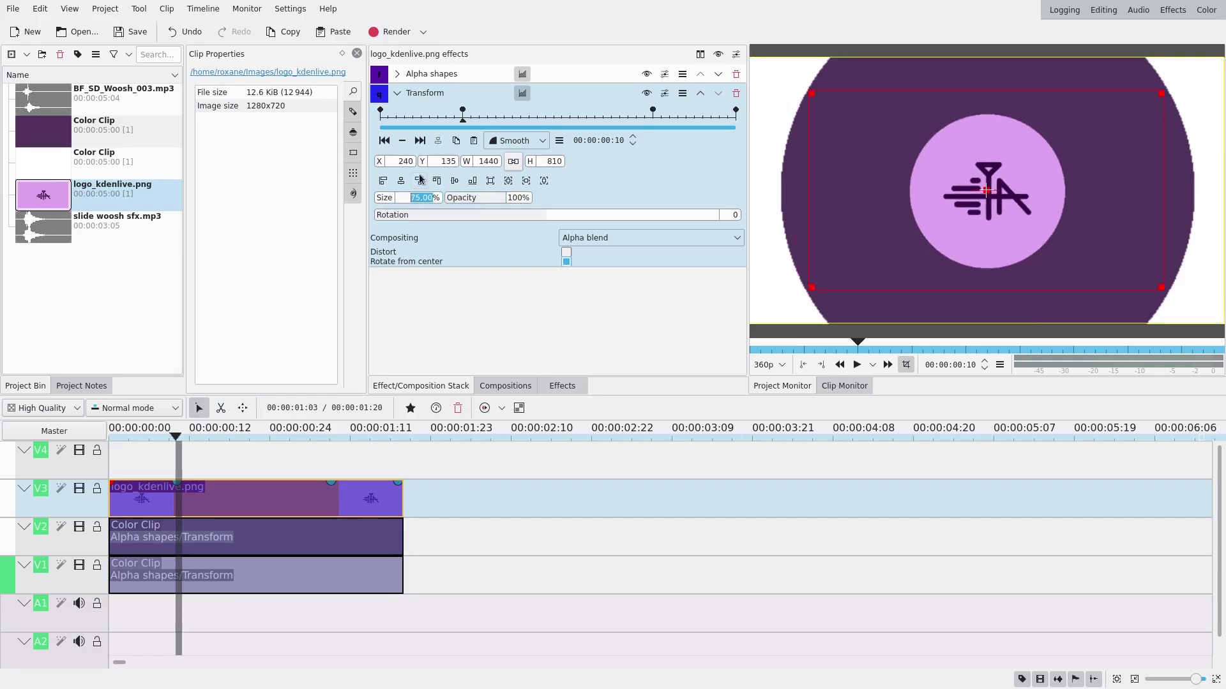
Step: Change the logo's Size from 155% to 75% at the 00:00:01:08 keyframe
click(422, 143)
drag(404, 198, 442, 198)
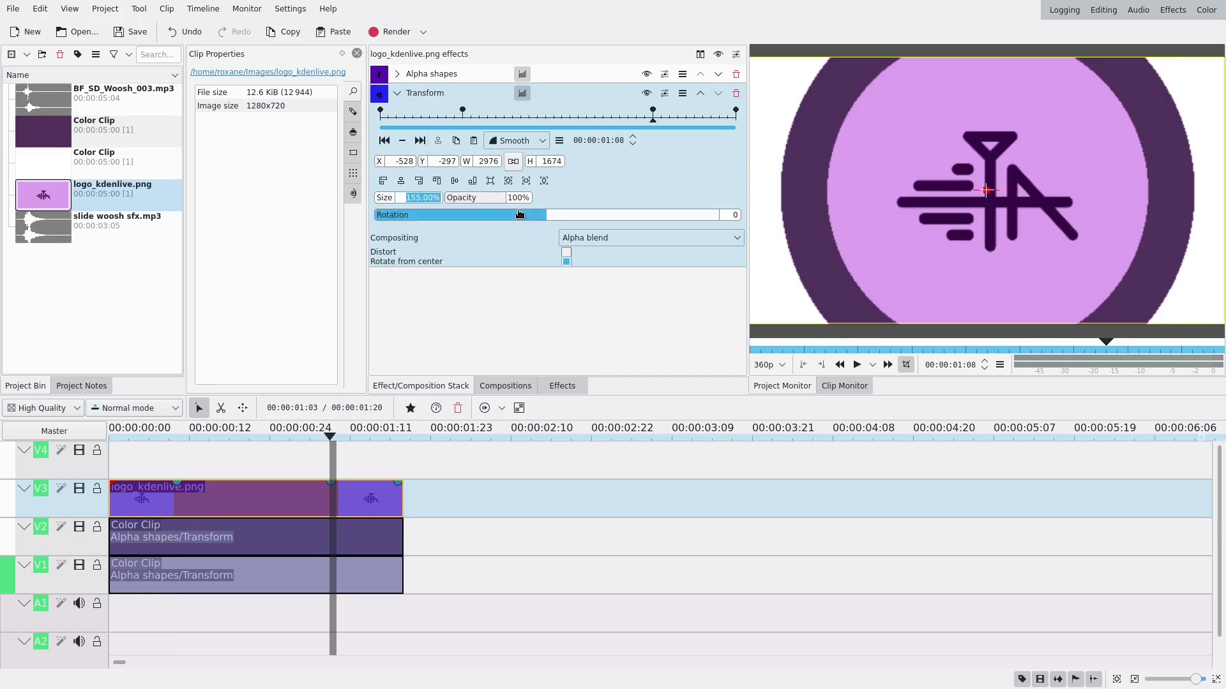
text(75)
key(Return)
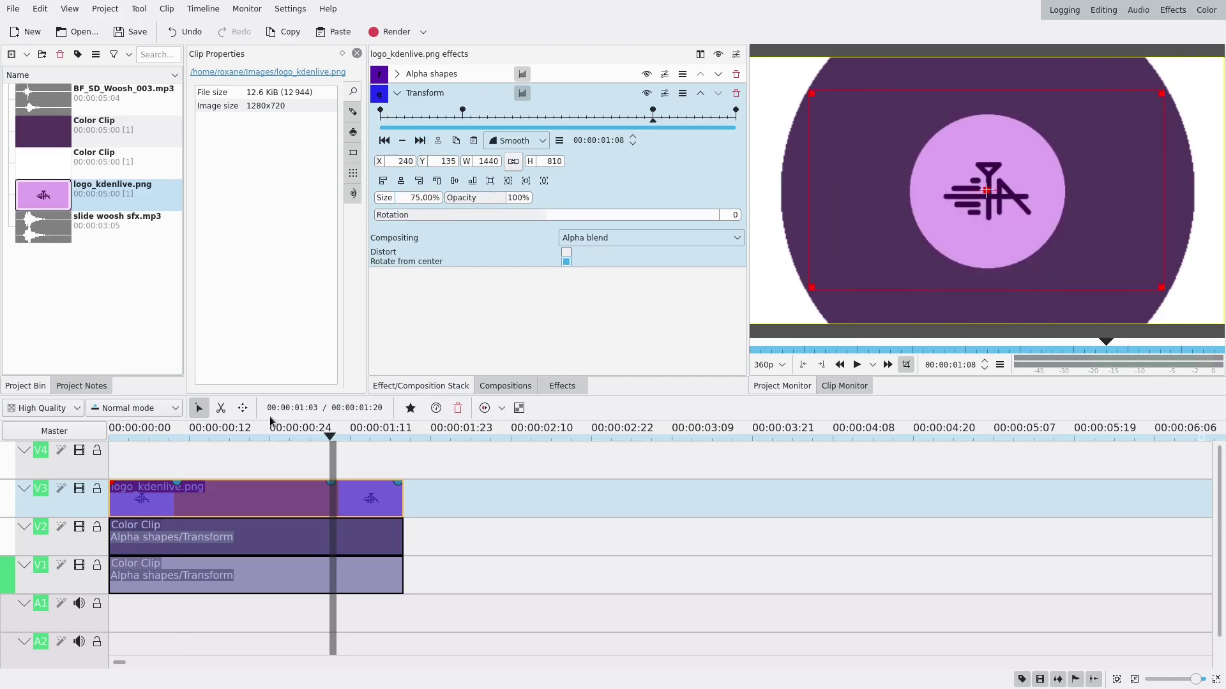
Step: Play the transition to review the logo's 75% scaling, then return the playhead near the start
click(225, 472)
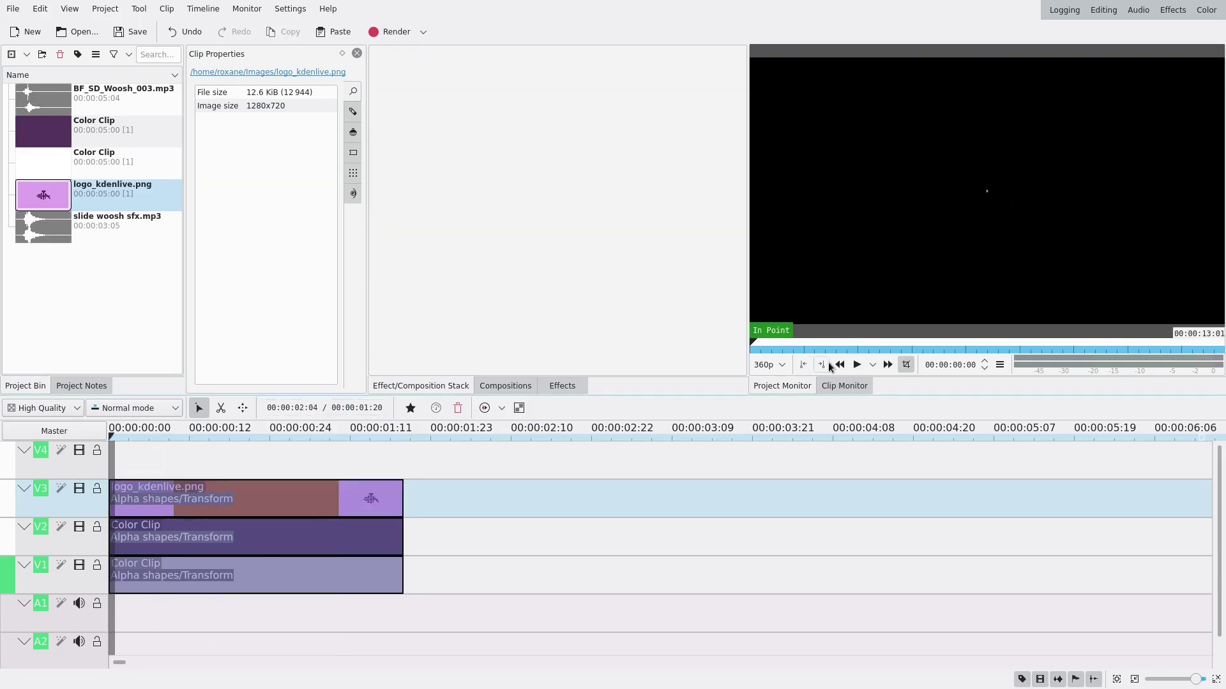
click(859, 369)
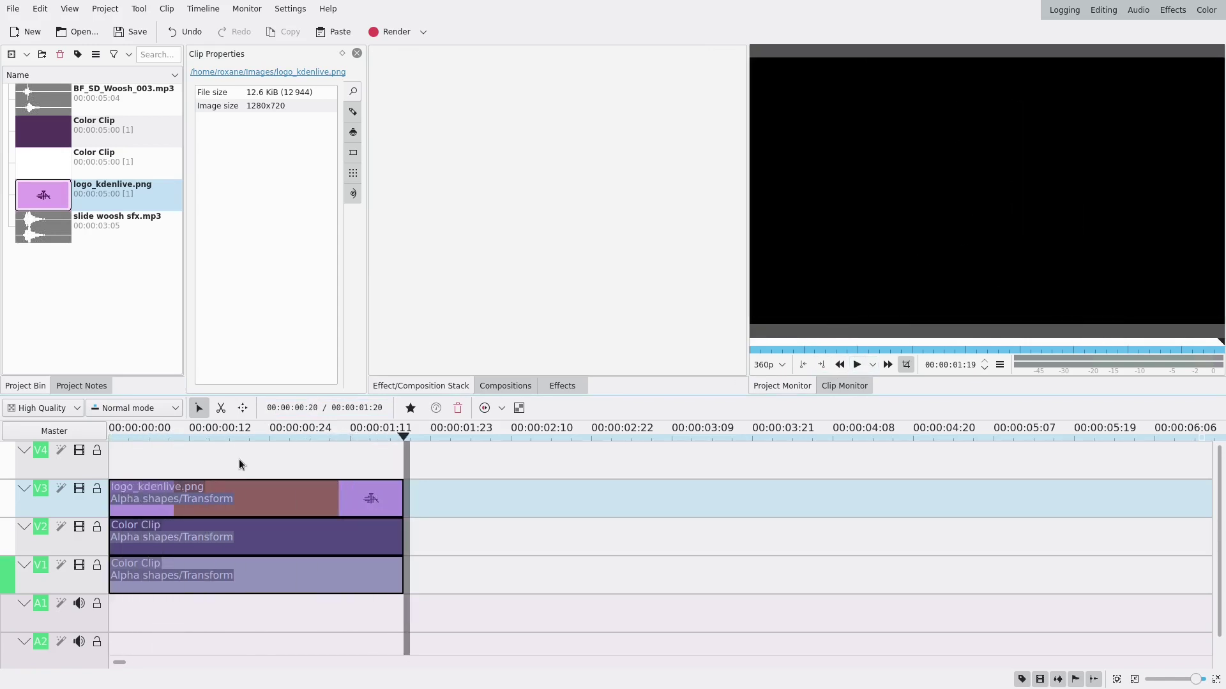
drag(190, 463, 267, 458)
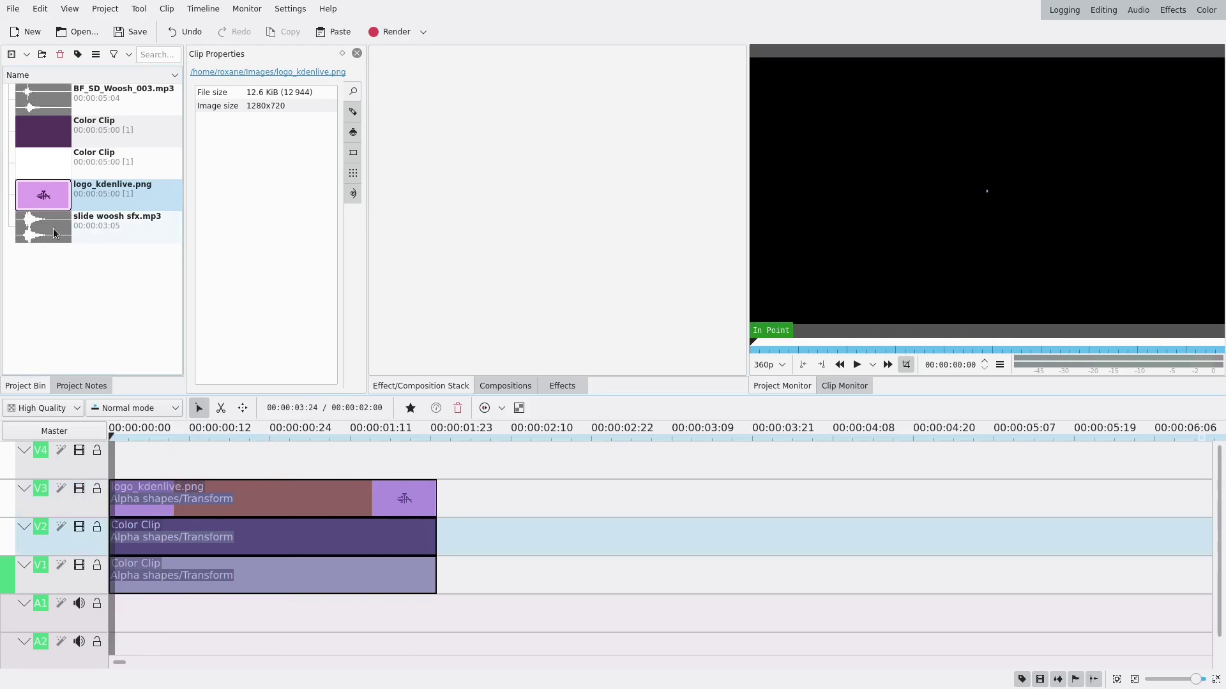
Step: Shift the three video clips 10 frames later and place slide woosh sfx.mp3 on track A1
click(53, 228)
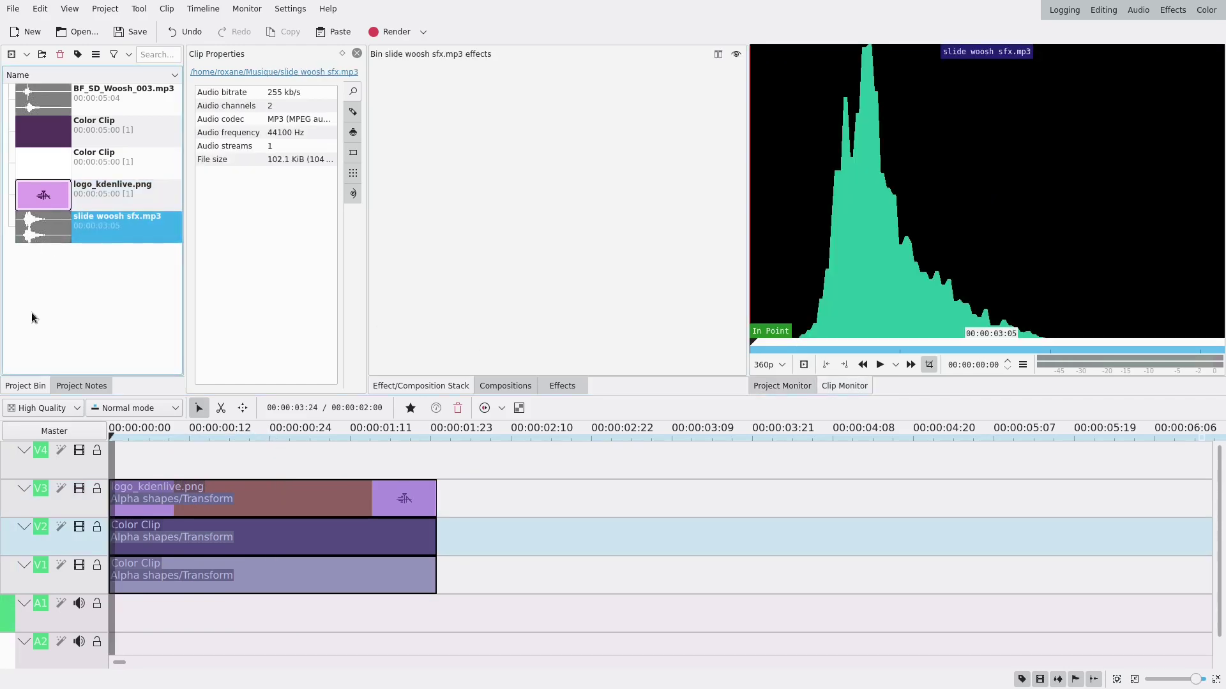
drag(186, 458, 347, 578)
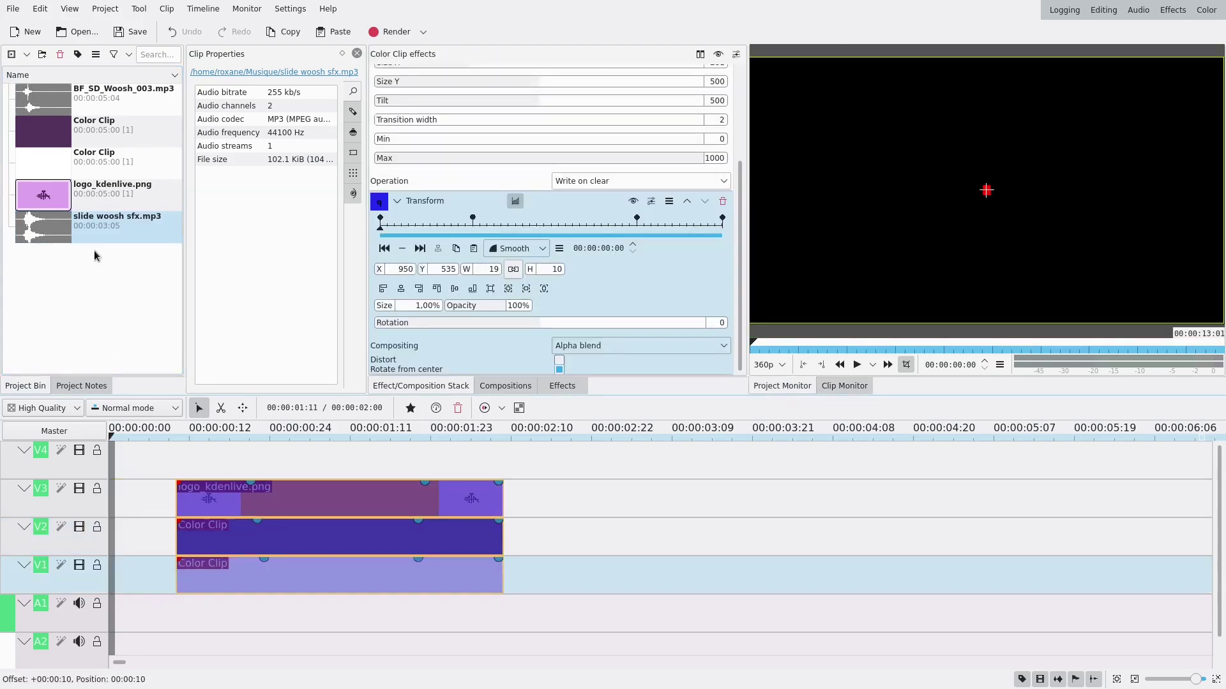
drag(48, 234, 127, 618)
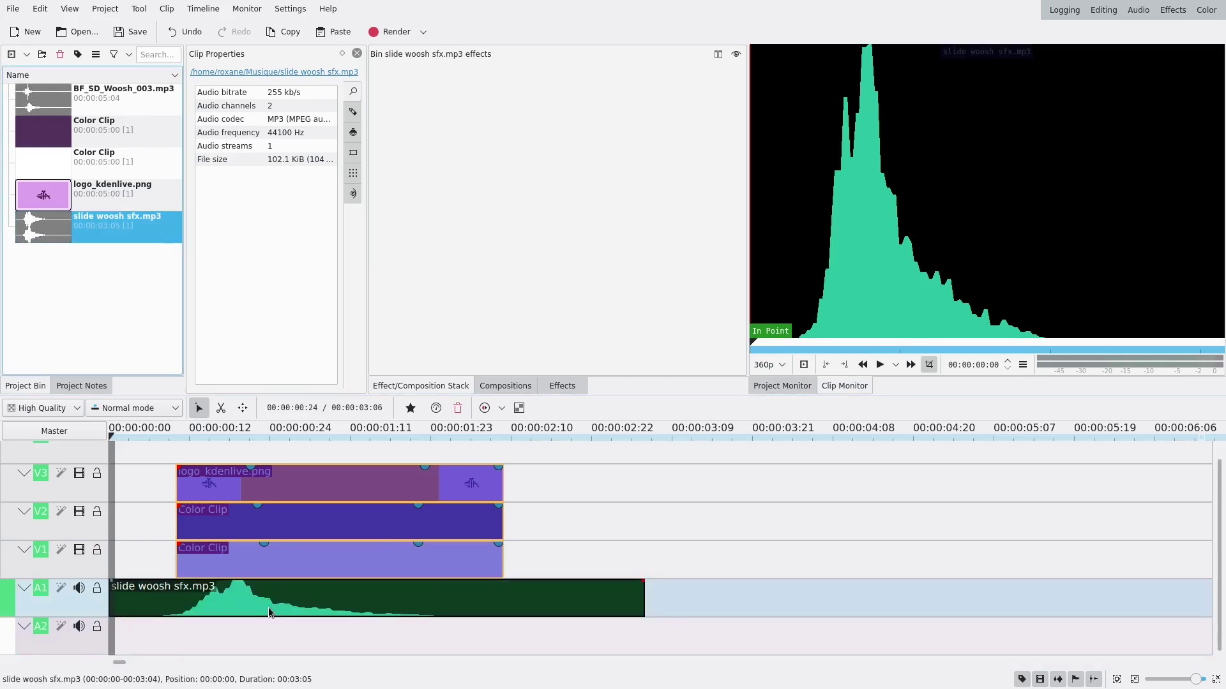
click(237, 609)
click(144, 534)
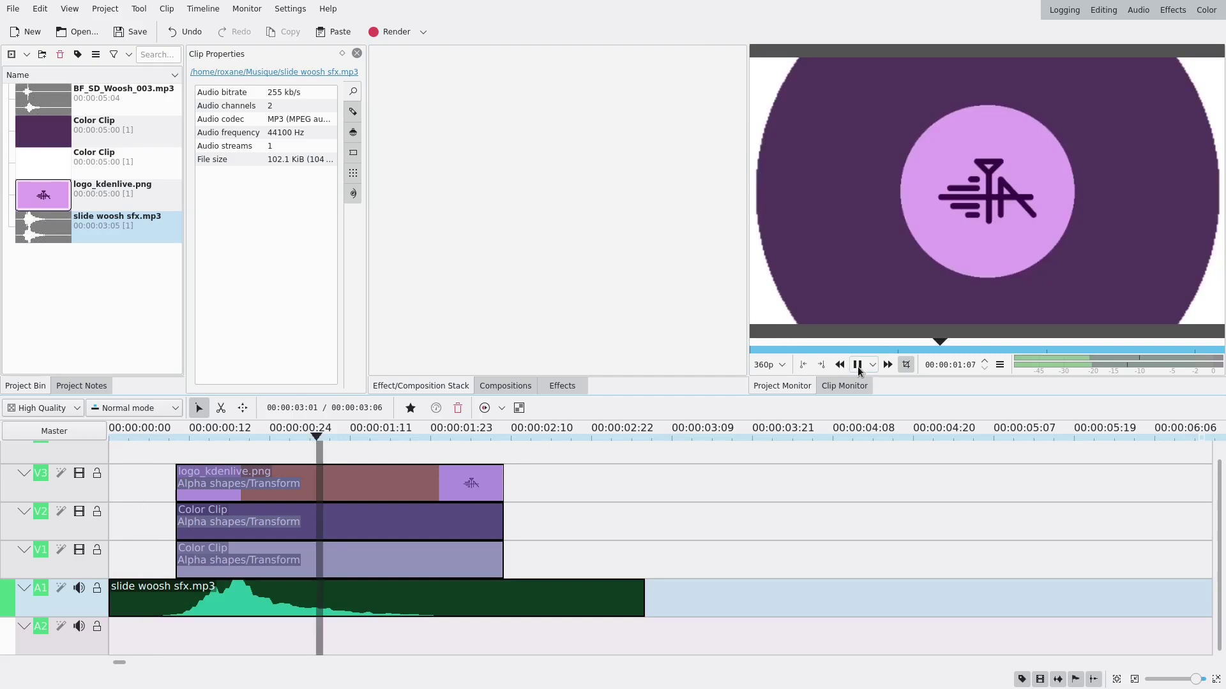
click(858, 365)
Step: Add BF_SD_Woosh_003.mp3 on track A2 at 00:00:23 and play that section
drag(37, 105, 328, 633)
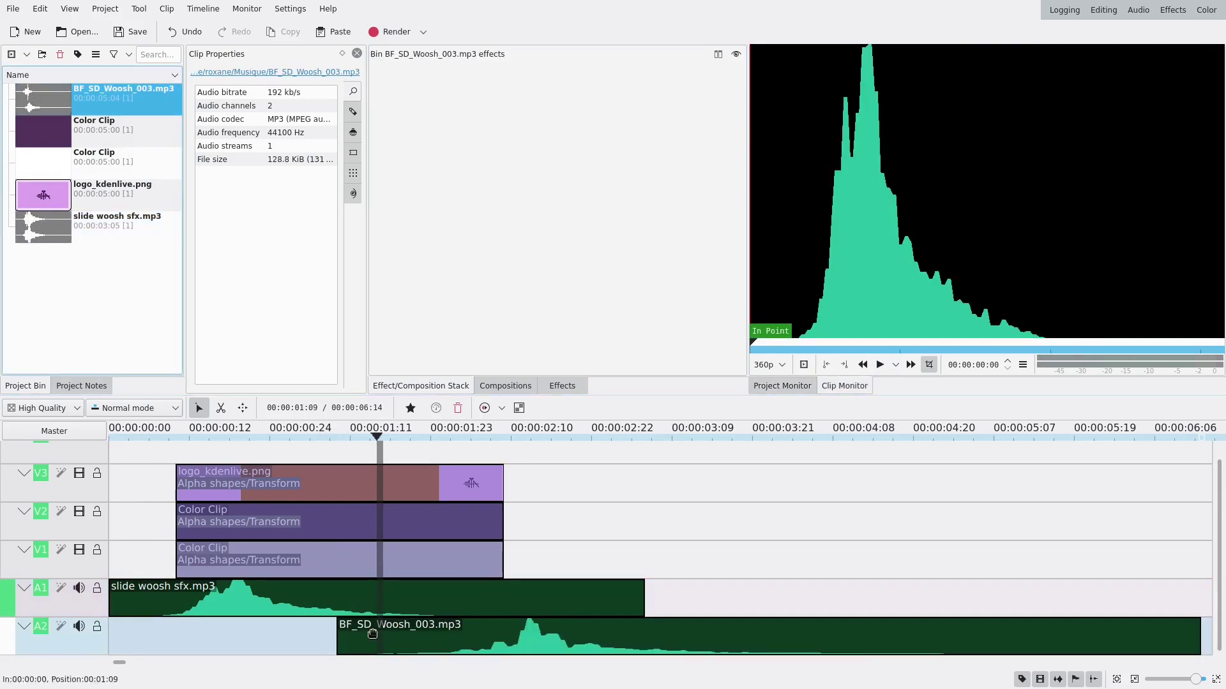
drag(552, 635, 480, 636)
drag(434, 481, 432, 477)
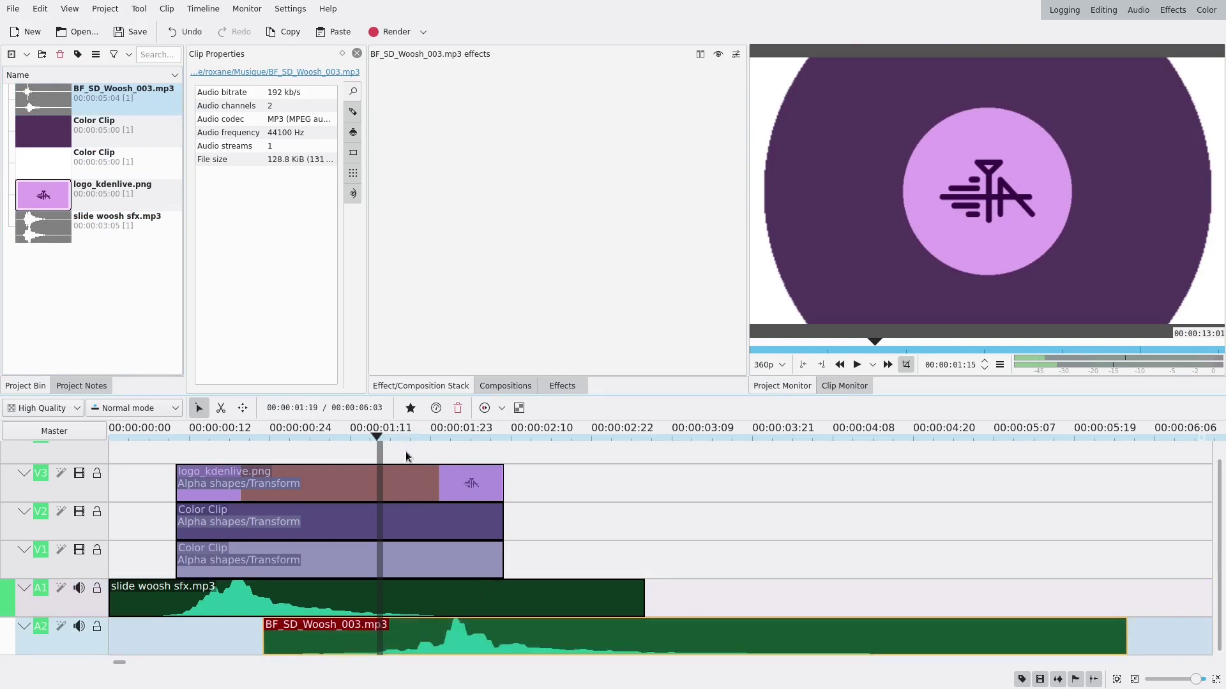
key(space)
key(space)
Step: Play the whole transition with both whooshes from the start, then select the V1 Color Clip
click(123, 436)
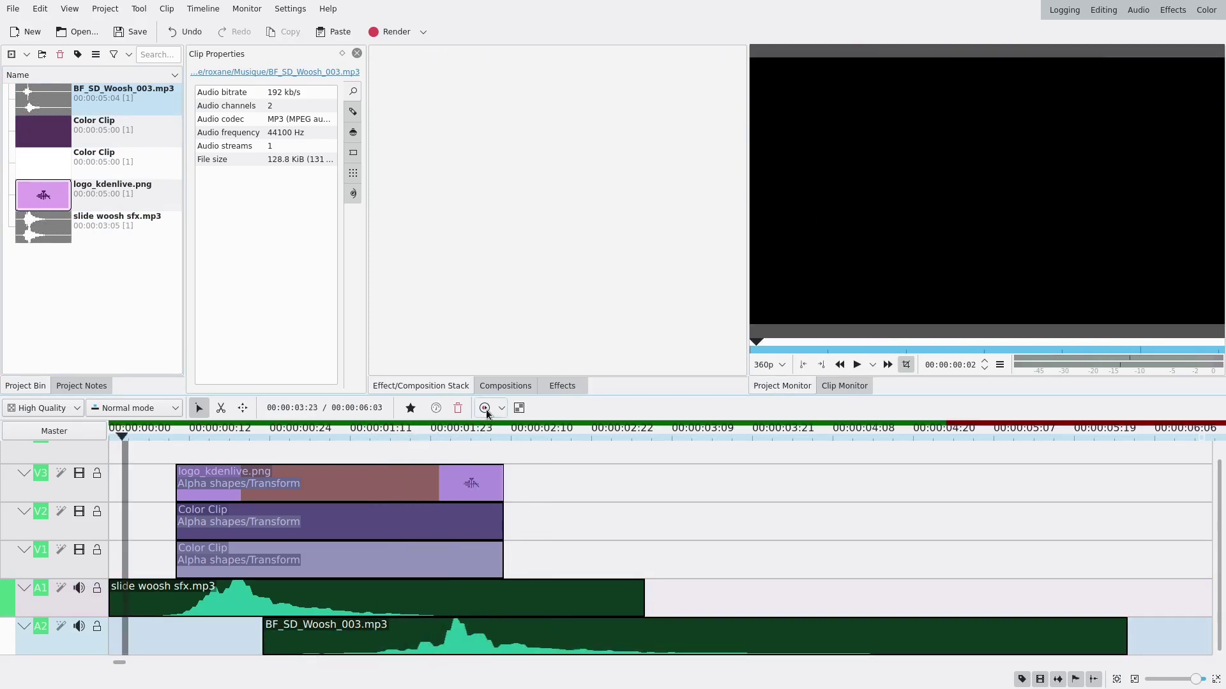
click(857, 366)
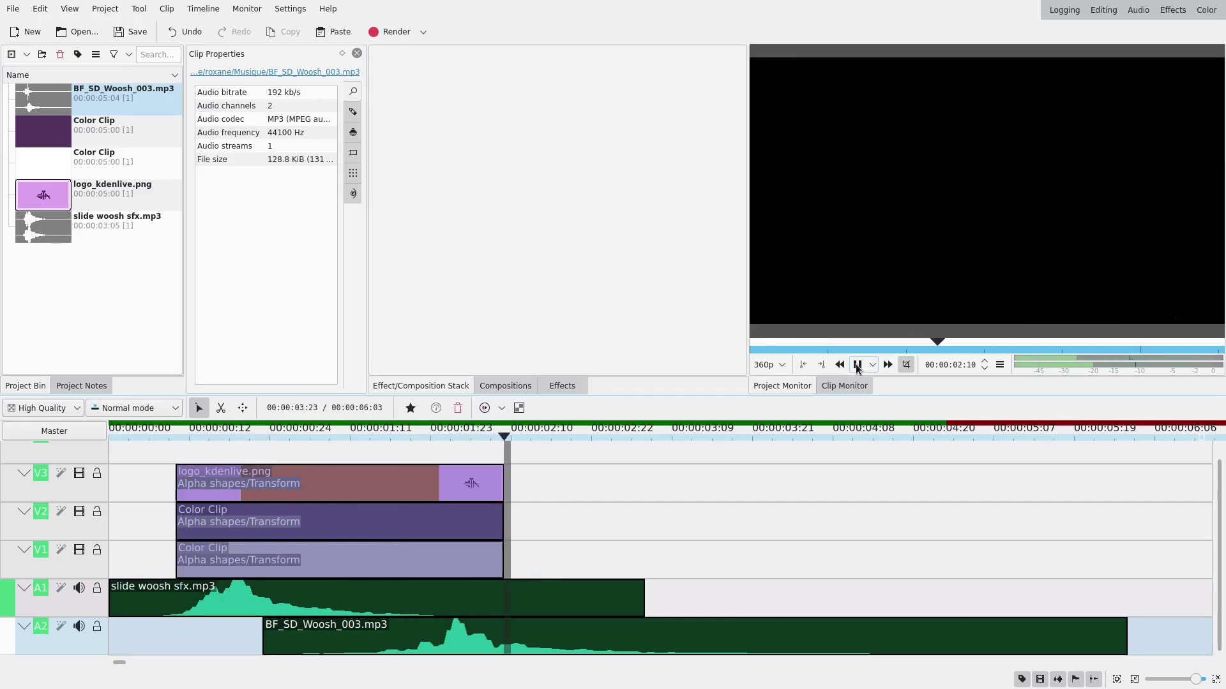
click(857, 367)
click(498, 562)
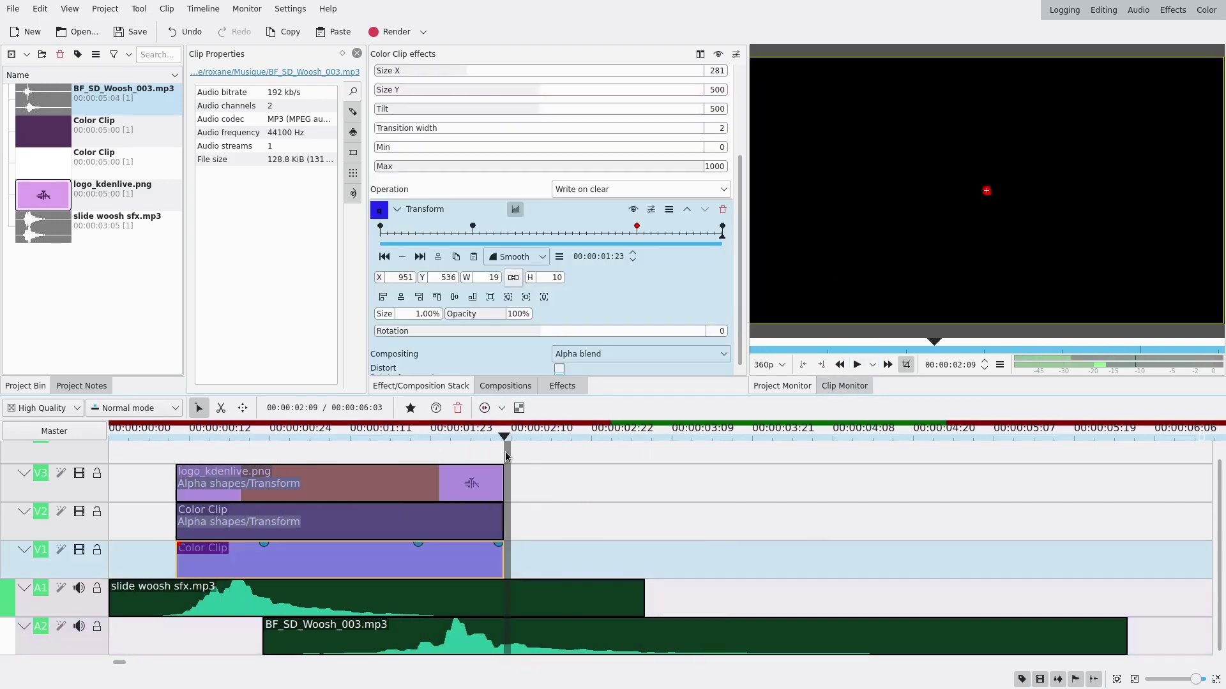